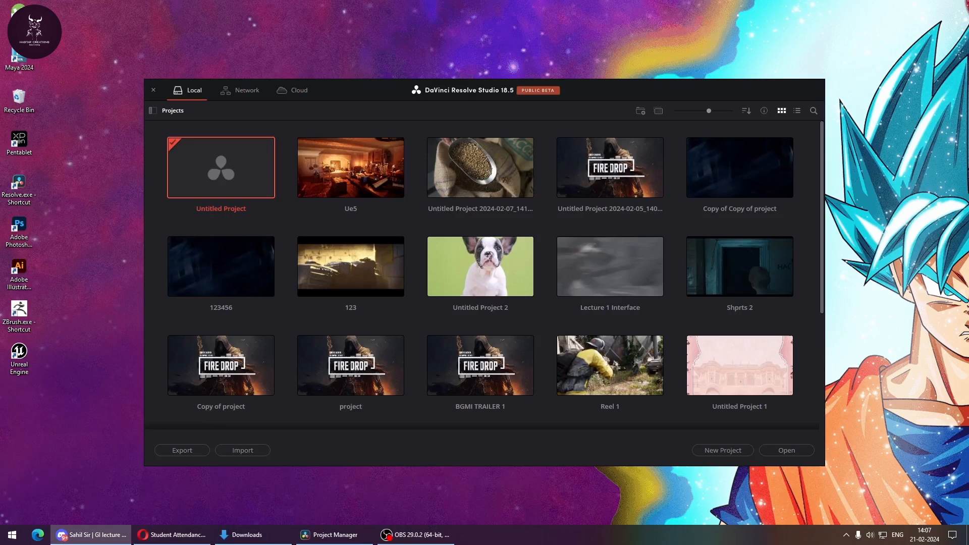
# - Open Untitled Project from the local project library and switch to the Fusion page
pyautogui.click(228, 159)
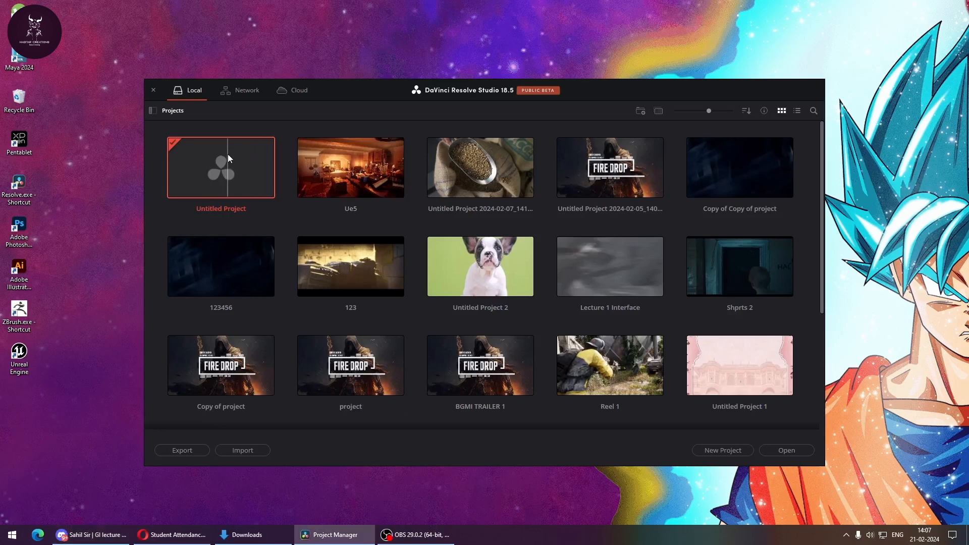
pyautogui.doubleClick(229, 154)
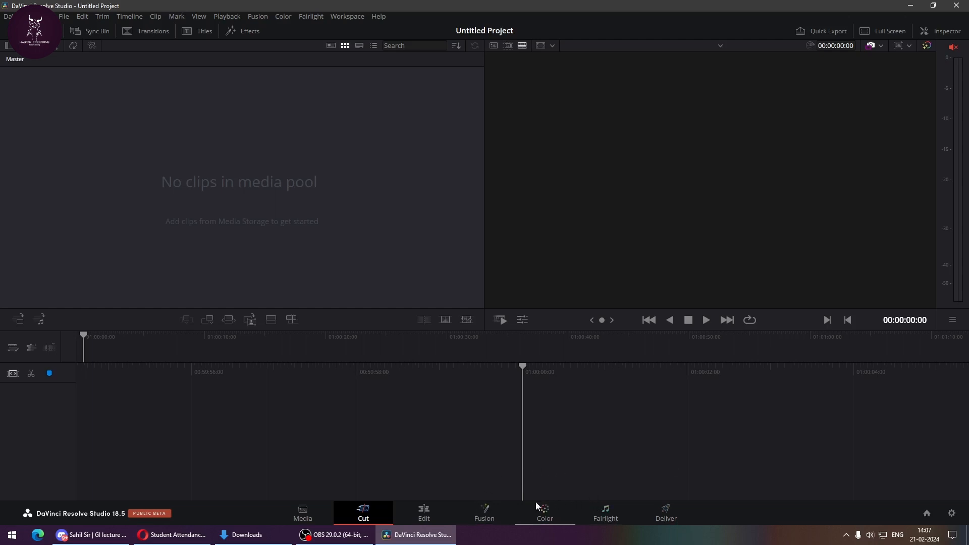
pyautogui.click(495, 510)
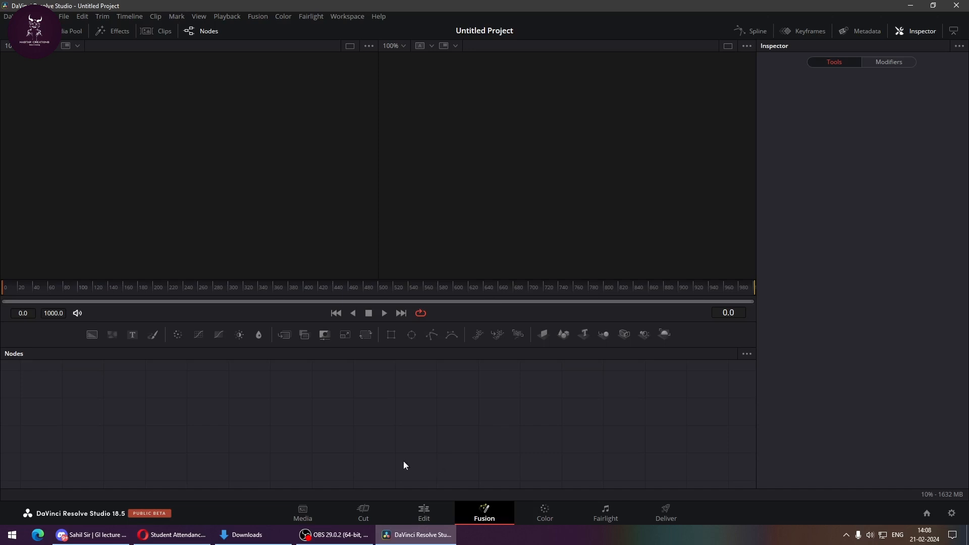
# - Switch to the Opera browser, open a new blank tab and bring it into view as its own window
pyautogui.click(199, 534)
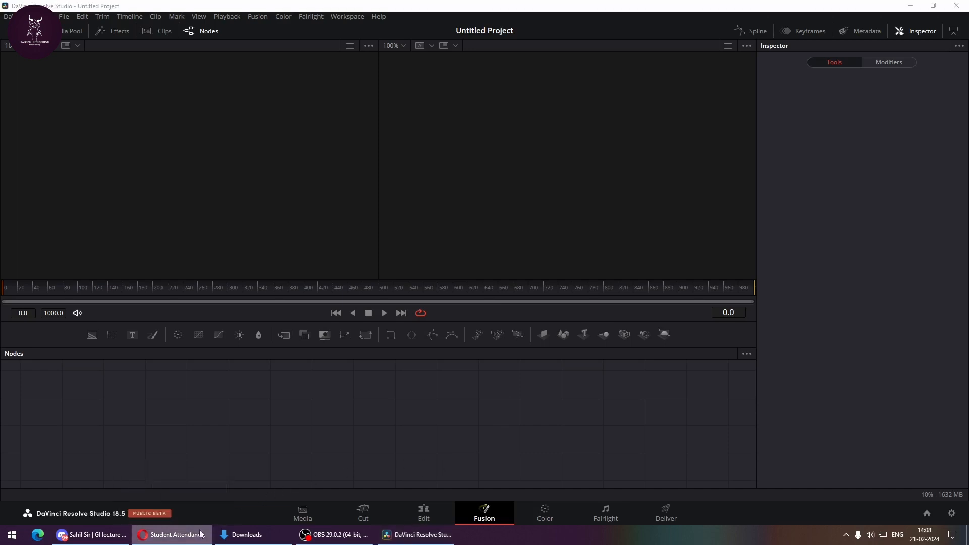
pyautogui.hotkey('ctrl', 't')
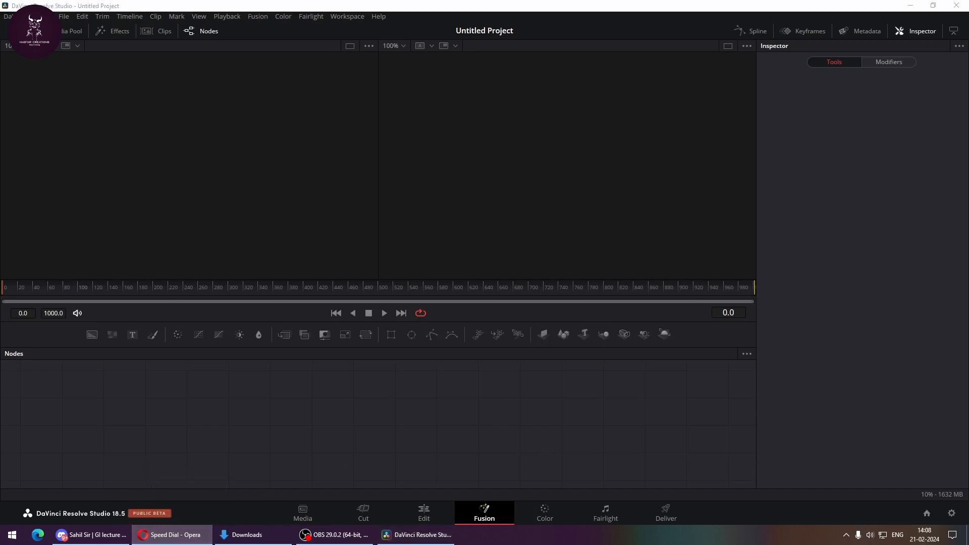
pyautogui.hotkey('alt', 'Tab')
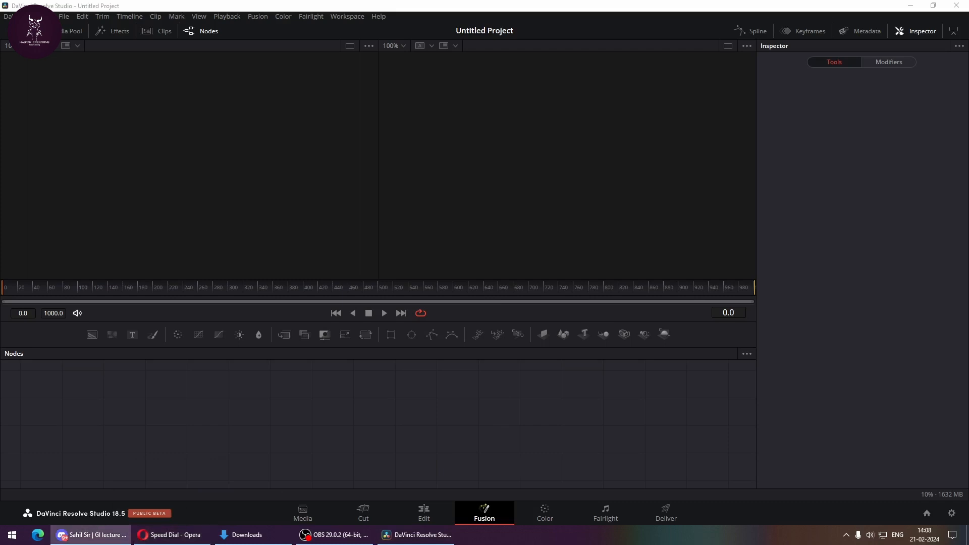
pyautogui.hotkey('alt', 'Tab')
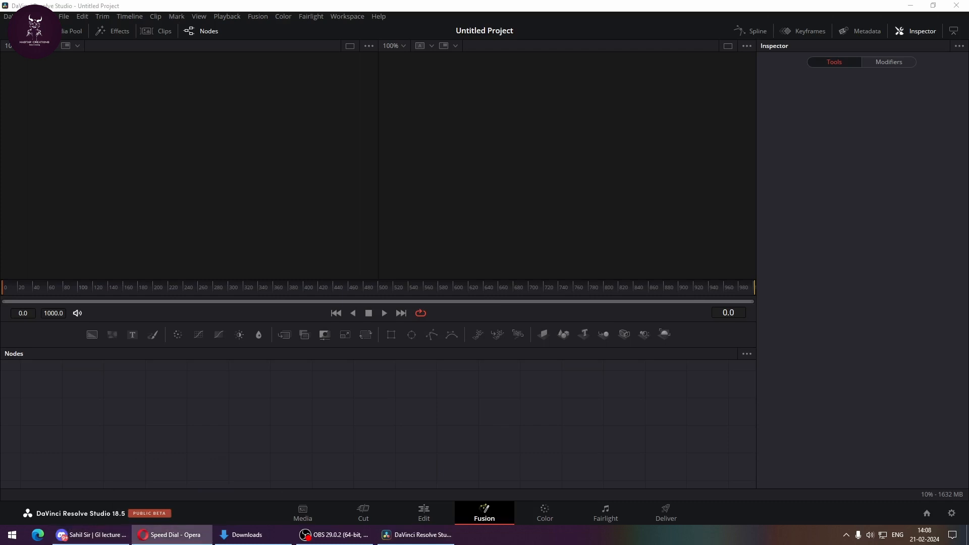
pyautogui.moveTo(333, 1); pyautogui.dragTo(354, 3)
# - Search the web for "fution software"
pyautogui.click(432, 83)
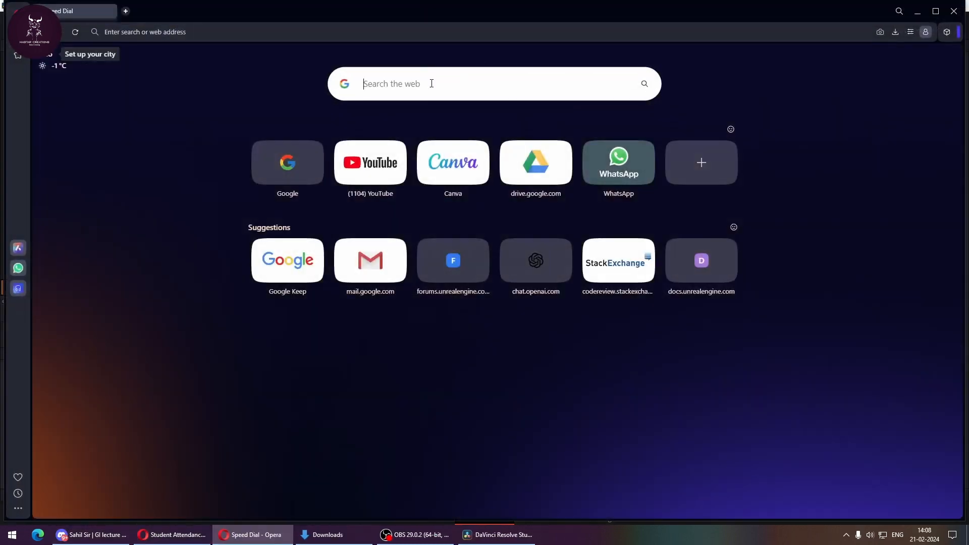
pyautogui.write('fution')
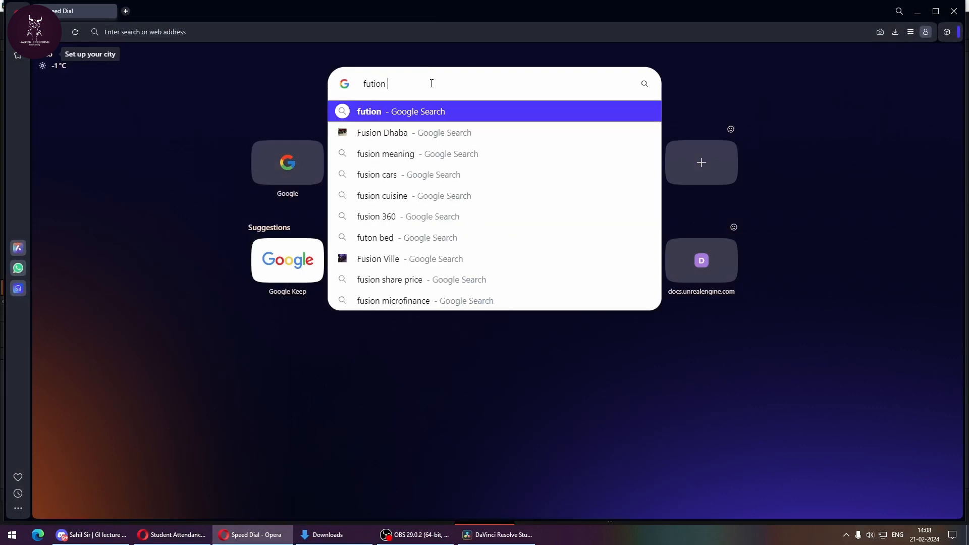
pyautogui.press('BackSpace')
pyautogui.press('BackSpace')
pyautogui.press('BackSpace')
pyautogui.press('BackSpace')
pyautogui.press('BackSpace')
pyautogui.press('BackSpace')
pyautogui.press('BackSpace')
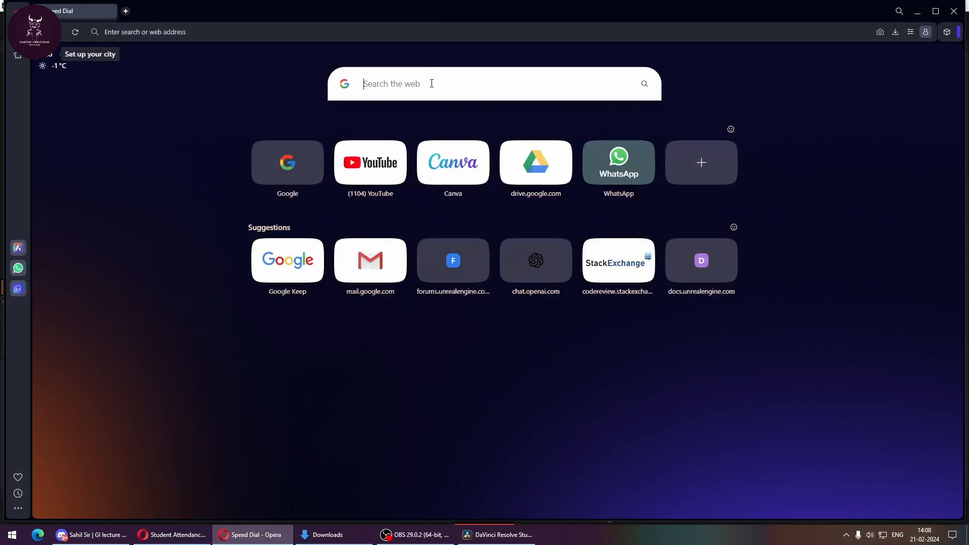
pyautogui.write('futio')
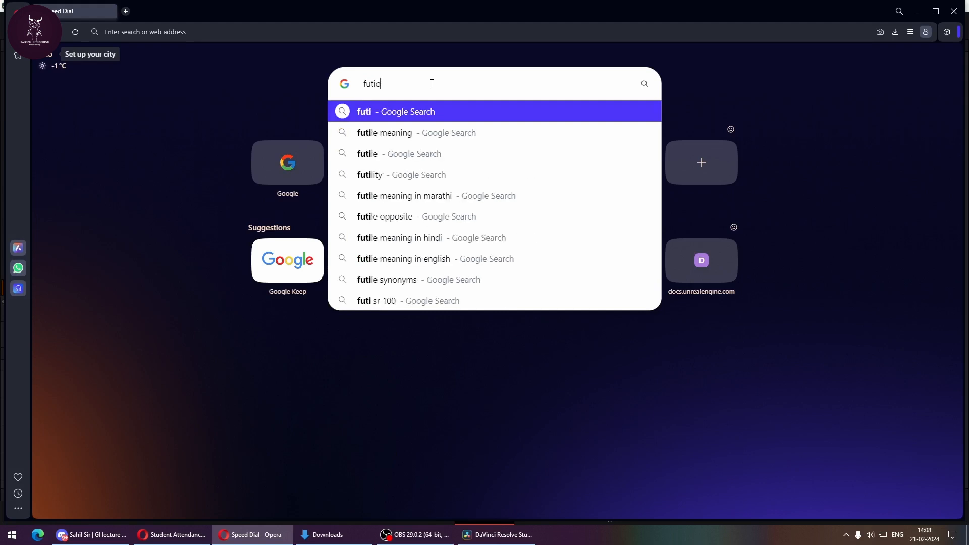
pyautogui.write('n sof')
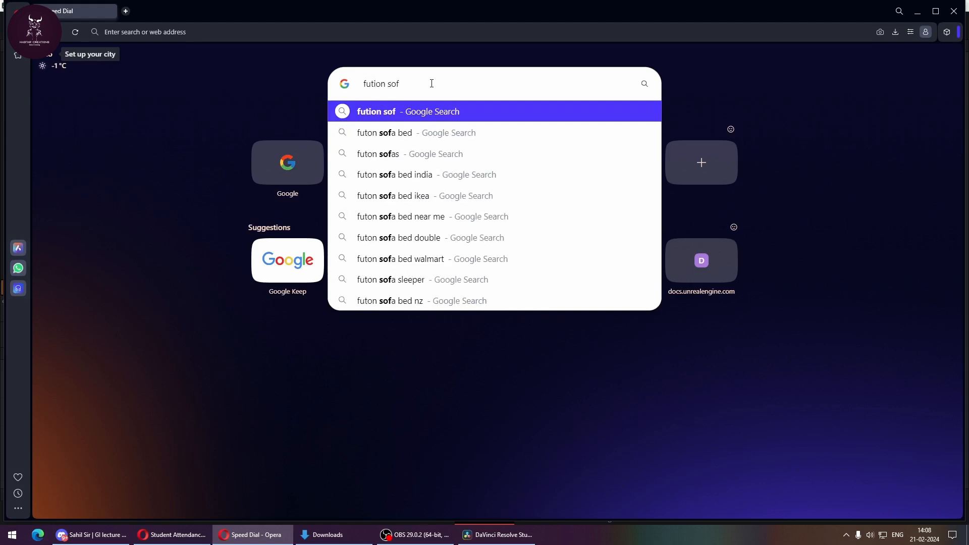
pyautogui.write('tware')
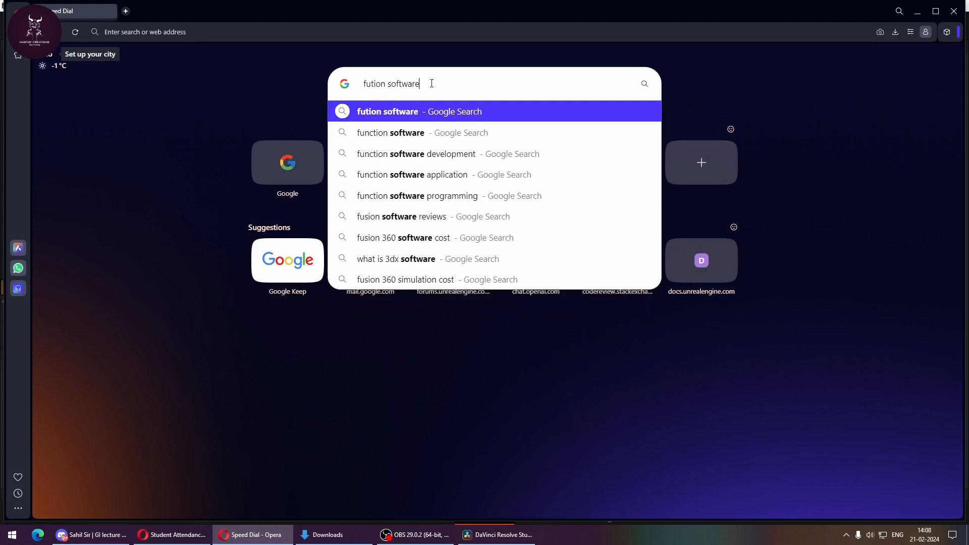
pyautogui.press('Return')
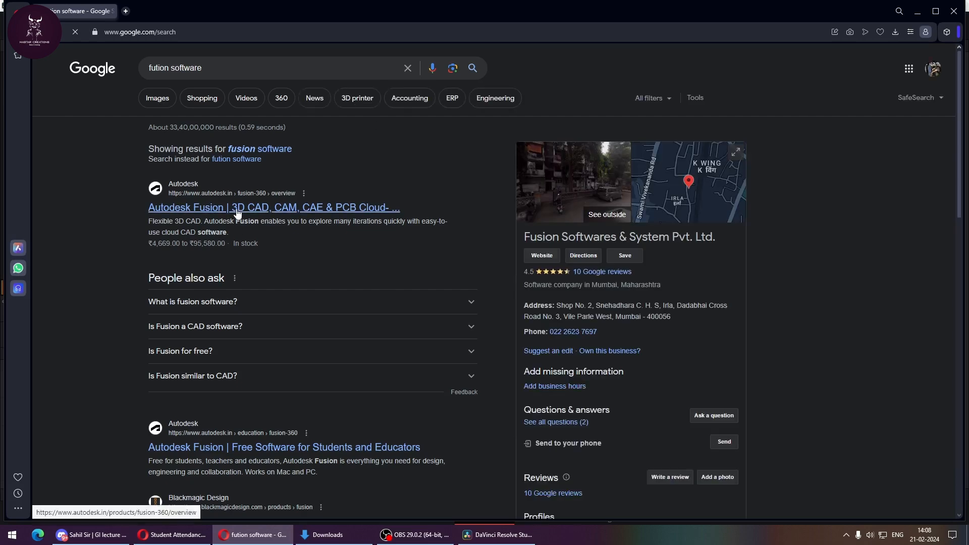
# - Look over the Autodesk Fusion overview page from the first search result, then return to the results
pyautogui.click(237, 210)
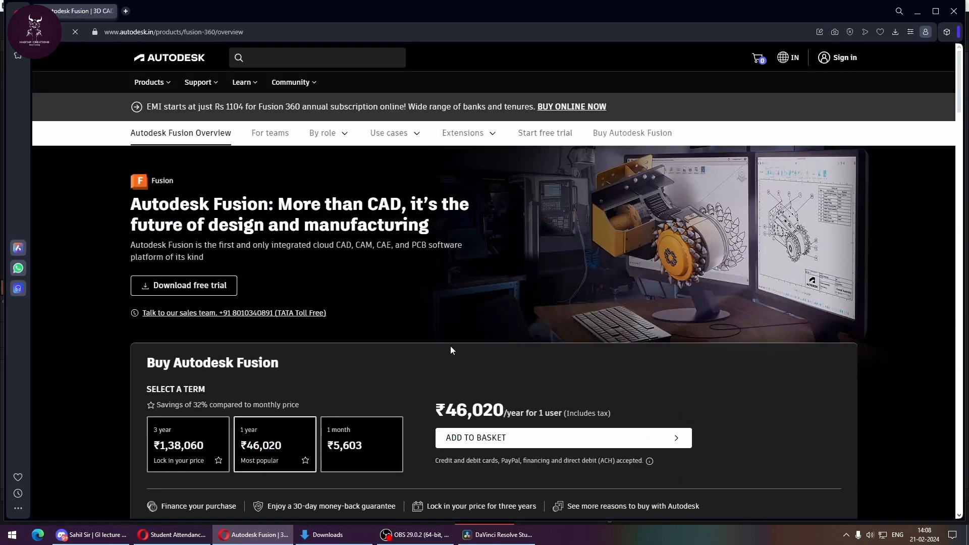
pyautogui.scroll(-9, 223, 278)
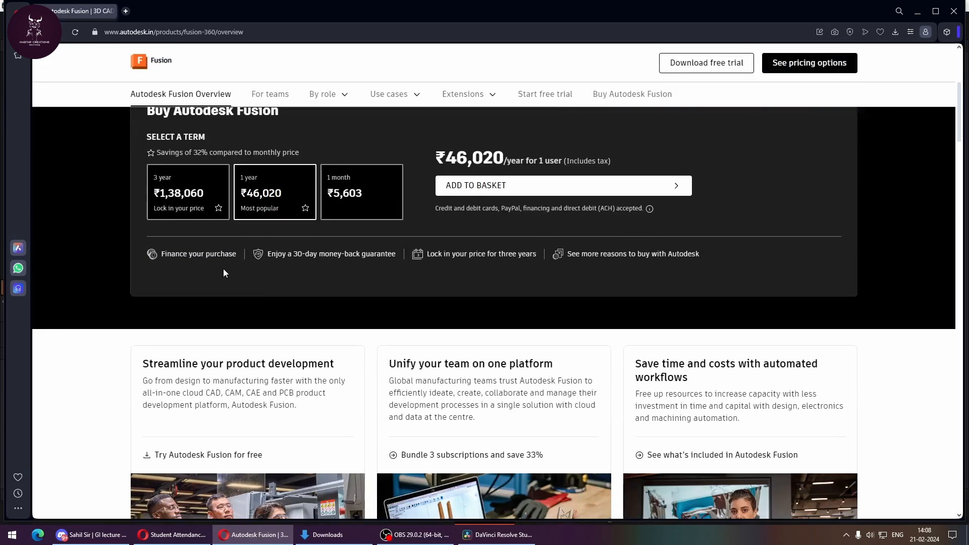
pyautogui.hotkey('alt', 'Left')
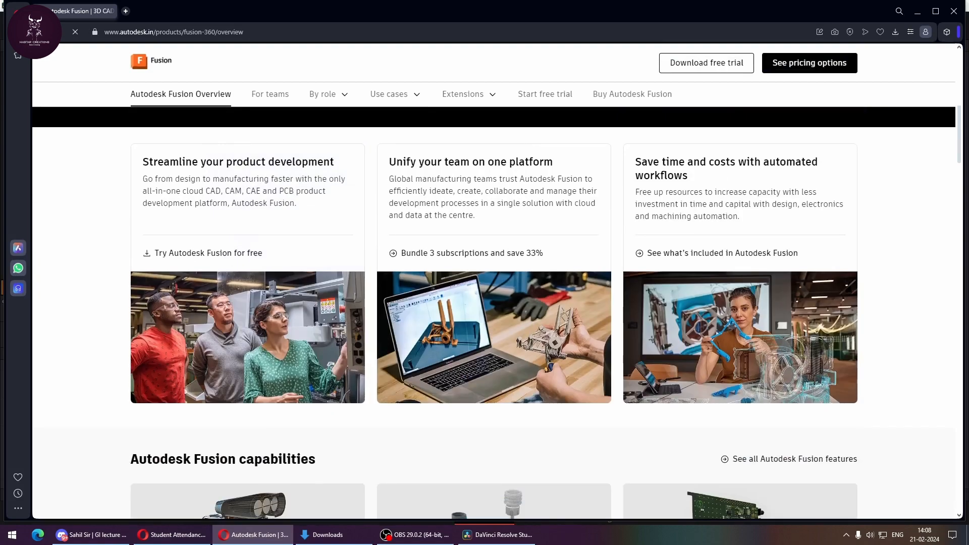
# - Check the fusionsoftware.co.za website from the search results and return to the results list
pyautogui.scroll(-4, 326, 316)
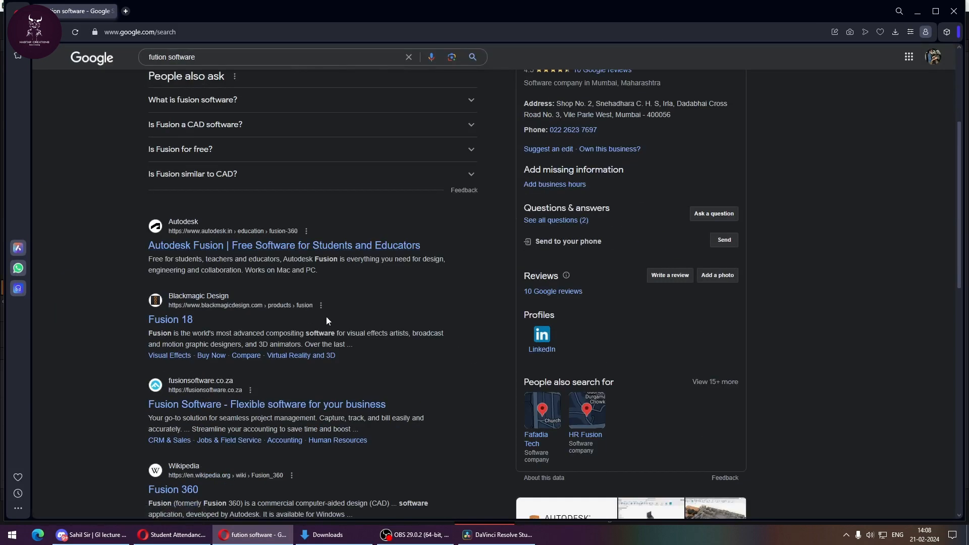
pyautogui.click(316, 407)
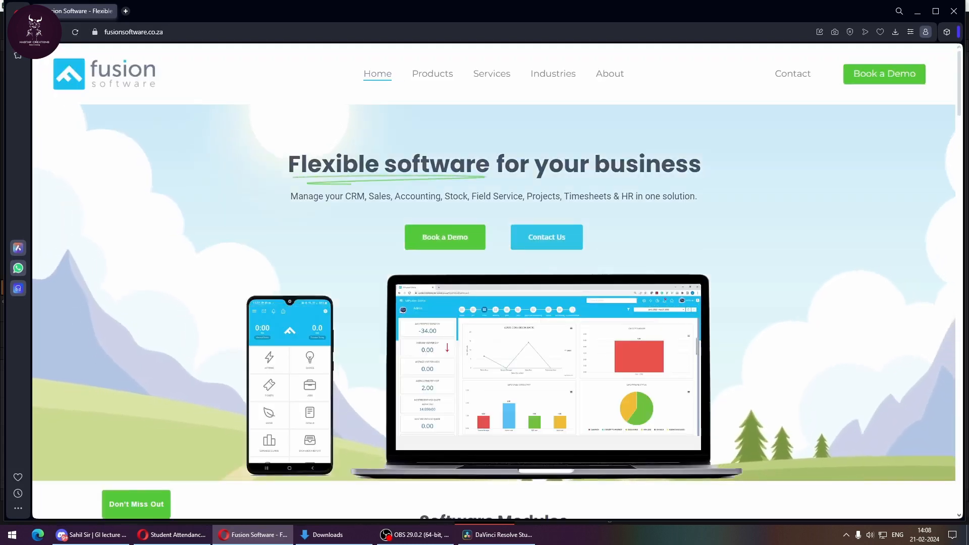
pyautogui.hotkey('alt', 'Left')
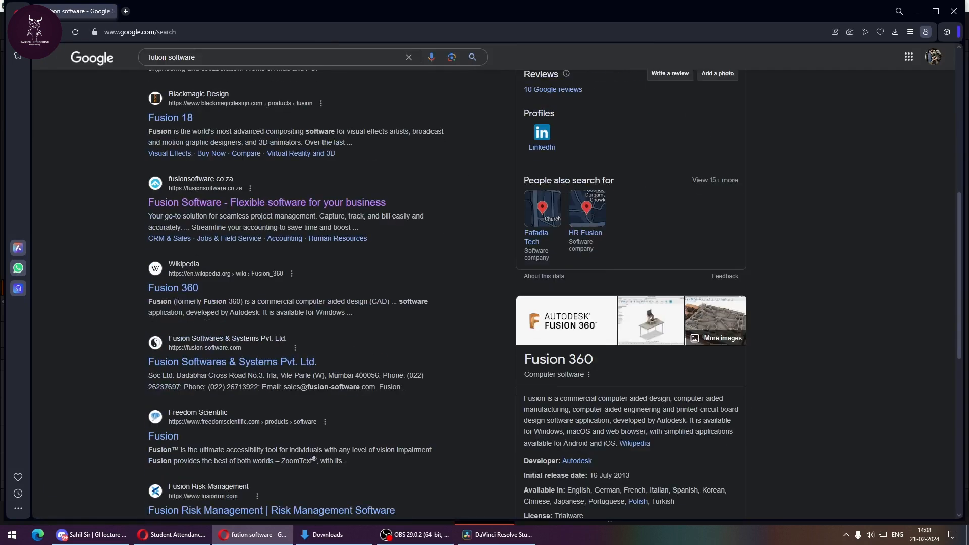
pyautogui.scroll(8, 253, 335)
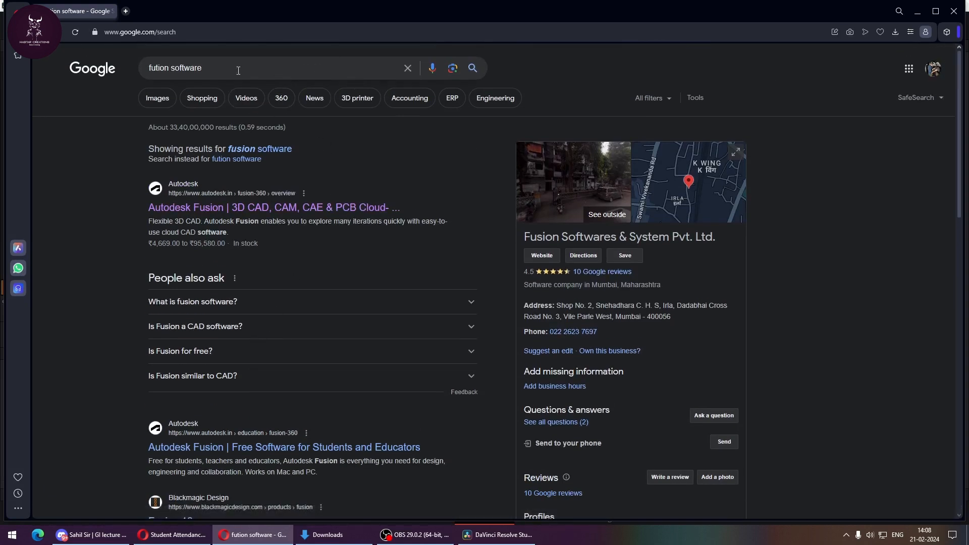
# - Replace the search query with "davinci fusion" and run the search
pyautogui.moveTo(233, 69); pyautogui.dragTo(101, 65)
pyautogui.write('davin')
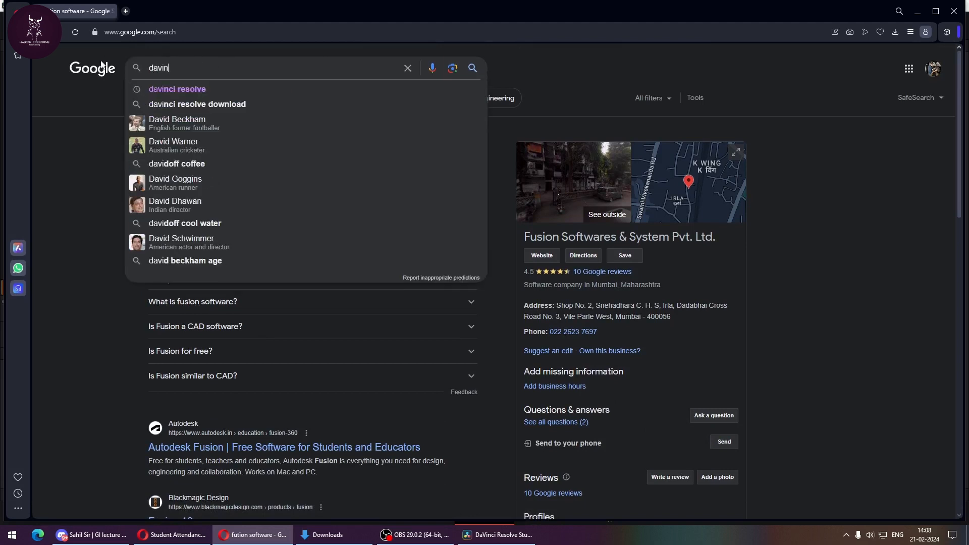
pyautogui.write('ci fution')
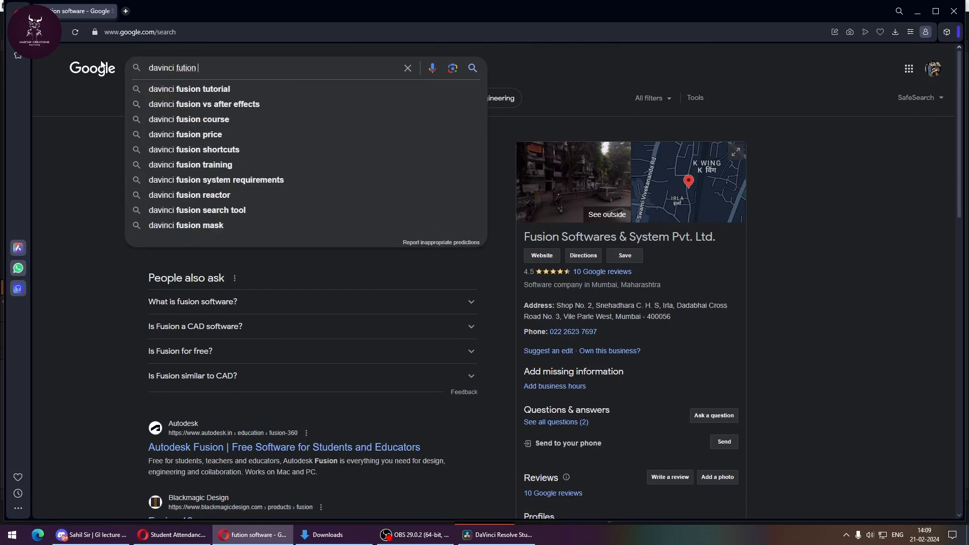
pyautogui.press('BackSpace')
pyautogui.press('BackSpace')
pyautogui.write('s')
pyautogui.press('Return')
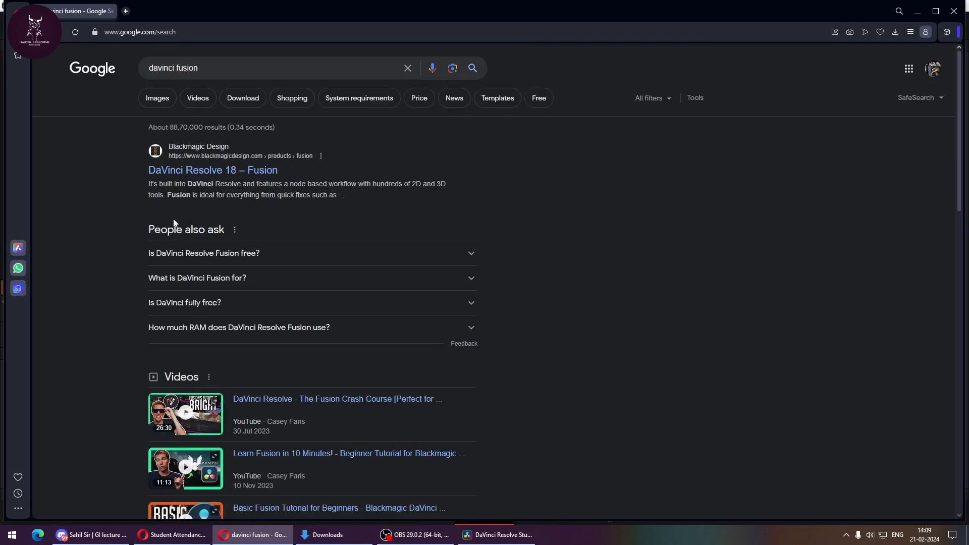
# - Open Blackmagic Design's DaVinci Resolve 18 – Fusion page and read it down to The Fusion Workflow section
pyautogui.click(256, 169)
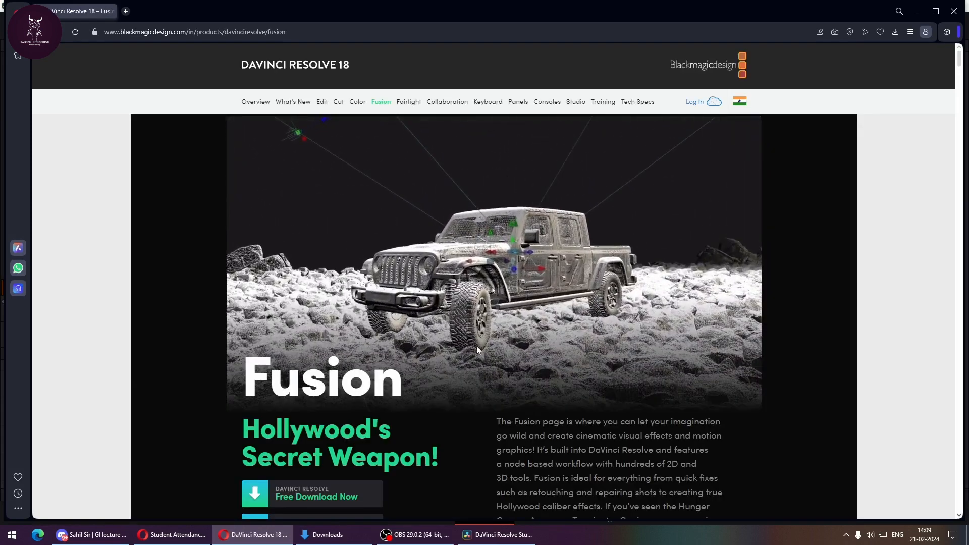
pyautogui.scroll(-6, 477, 349)
pyautogui.scroll(-2, 504, 383)
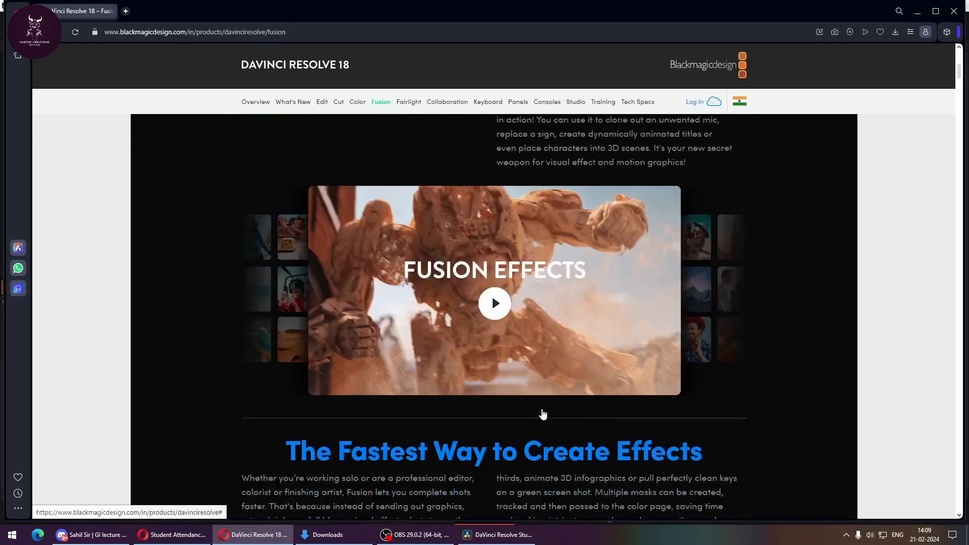
pyautogui.scroll(-3, 542, 414)
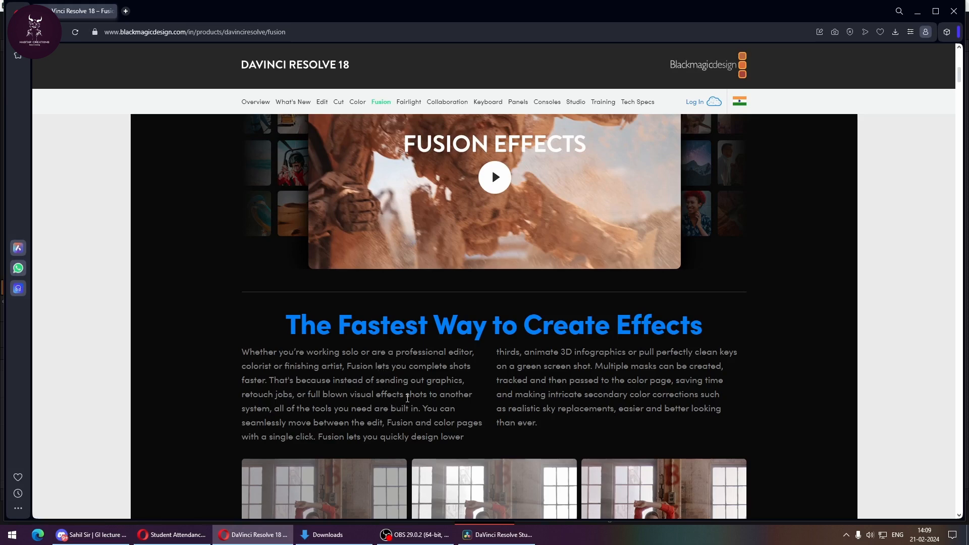
pyautogui.scroll(-5, 407, 397)
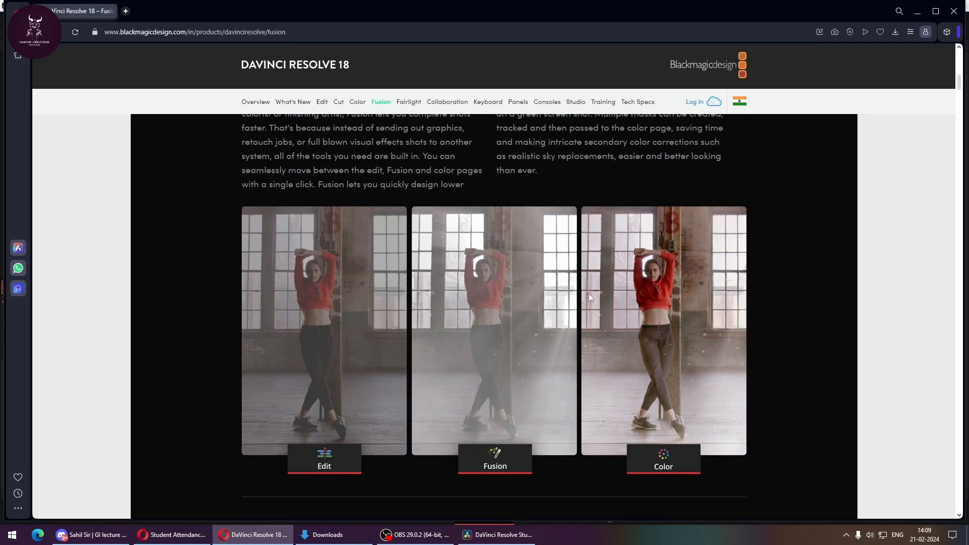
pyautogui.scroll(-8, 513, 439)
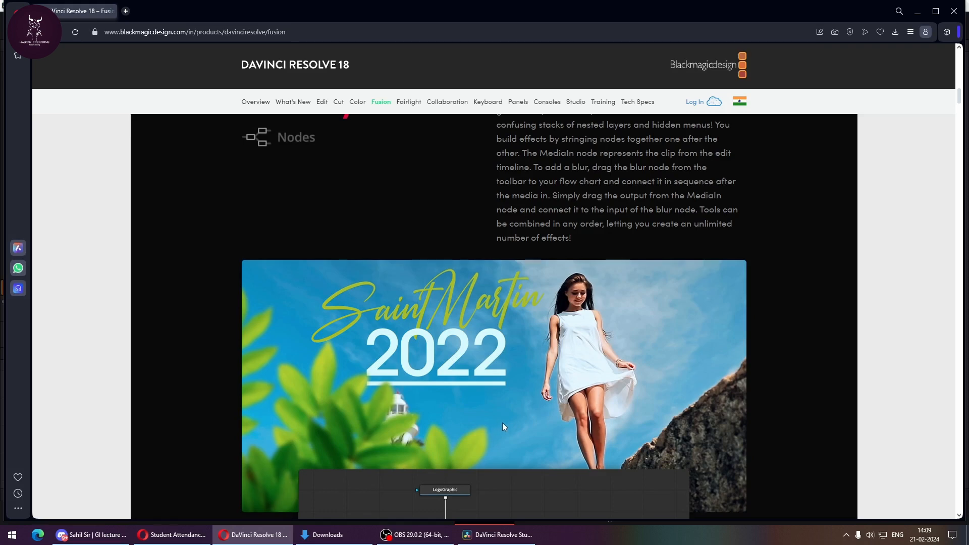
pyautogui.scroll(-5, 502, 423)
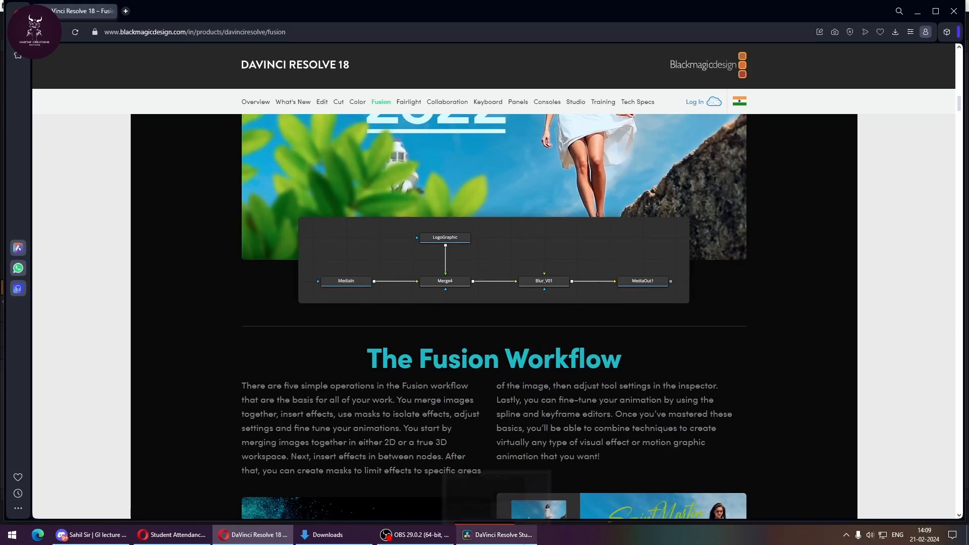
# - Switch back to DaVinci Resolve and view the Fairlight, Color, Media and Cut pages in turn
pyautogui.click(525, 535)
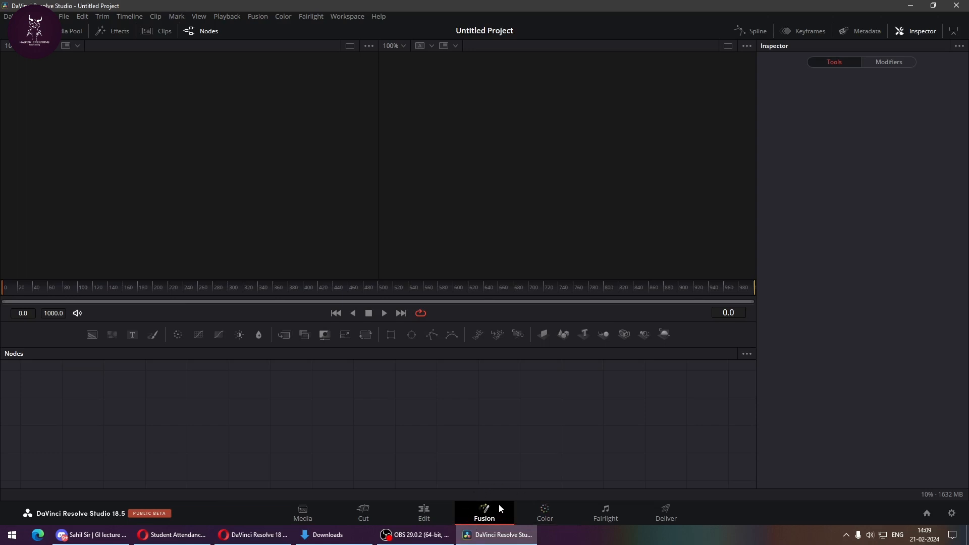
pyautogui.click(612, 507)
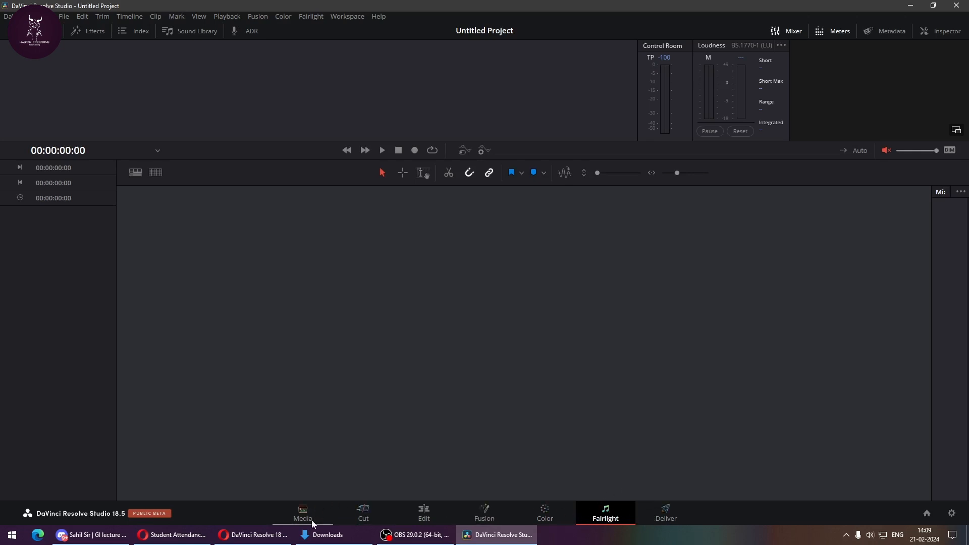
pyautogui.click(544, 512)
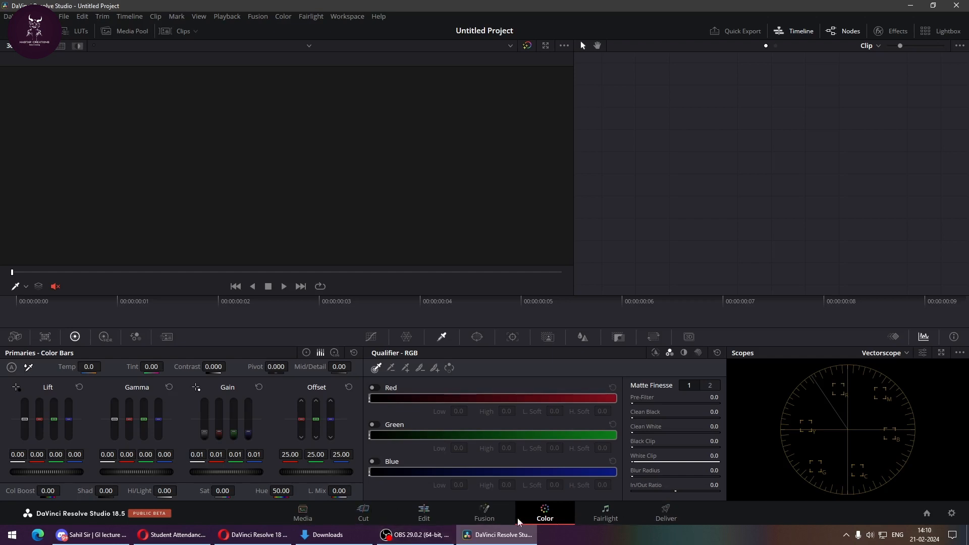
pyautogui.click(303, 514)
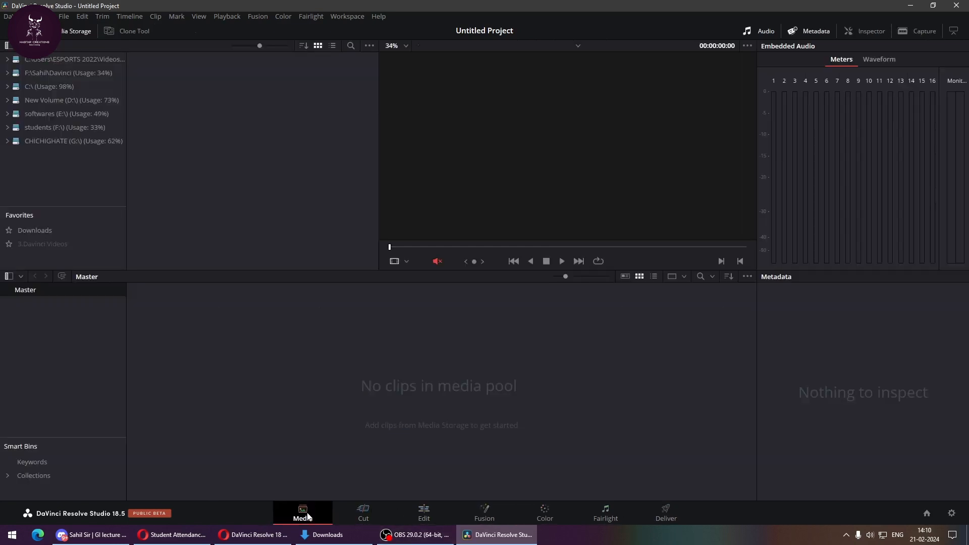
pyautogui.click(374, 513)
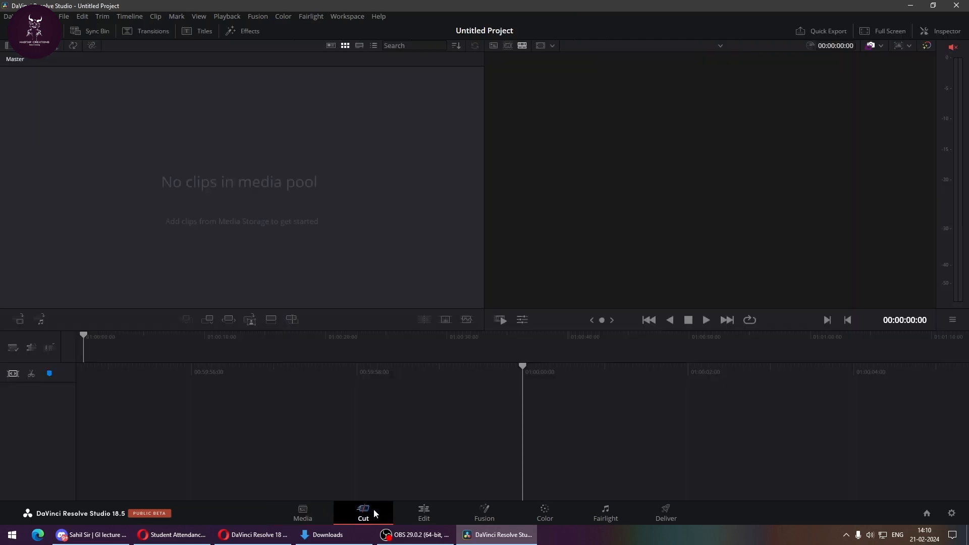
# - View the Edit, Fusion, Color, Fairlight and Deliver pages in turn, recheck the Edit page and return to the Fusion page
pyautogui.click(430, 514)
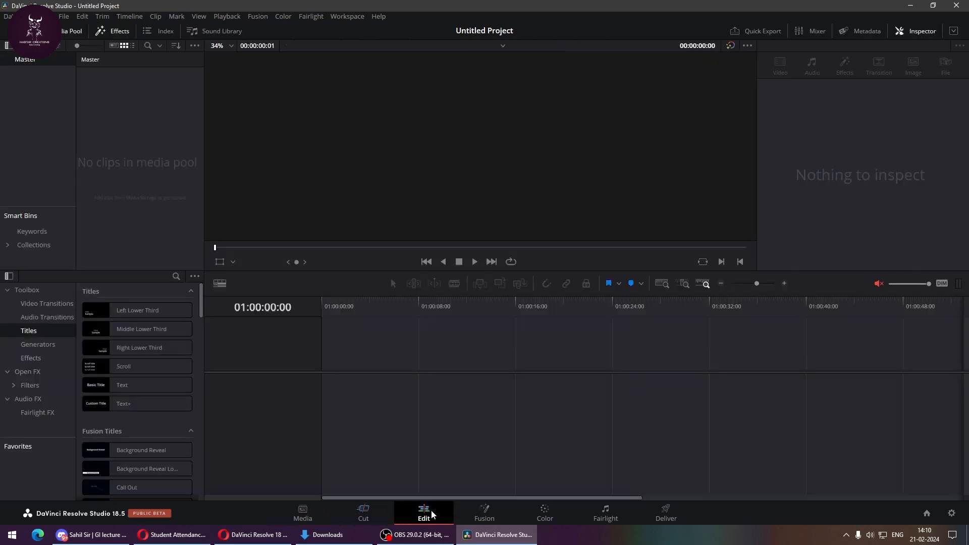
pyautogui.click(483, 513)
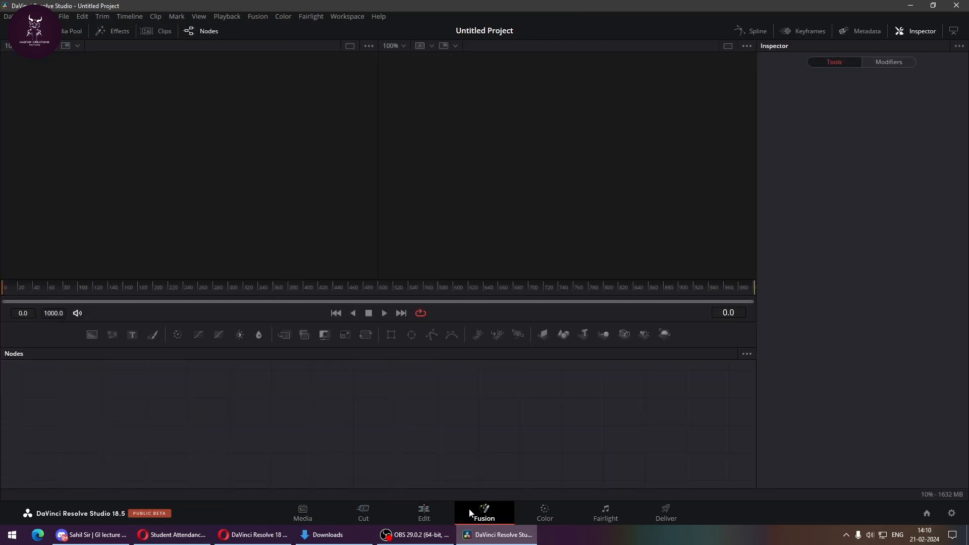
pyautogui.click(542, 513)
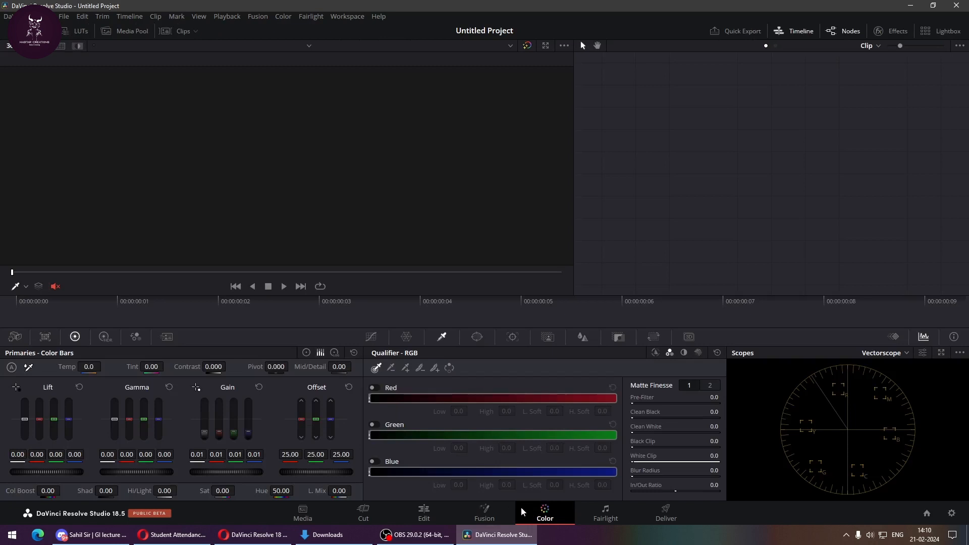
pyautogui.click(621, 513)
pyautogui.click(681, 511)
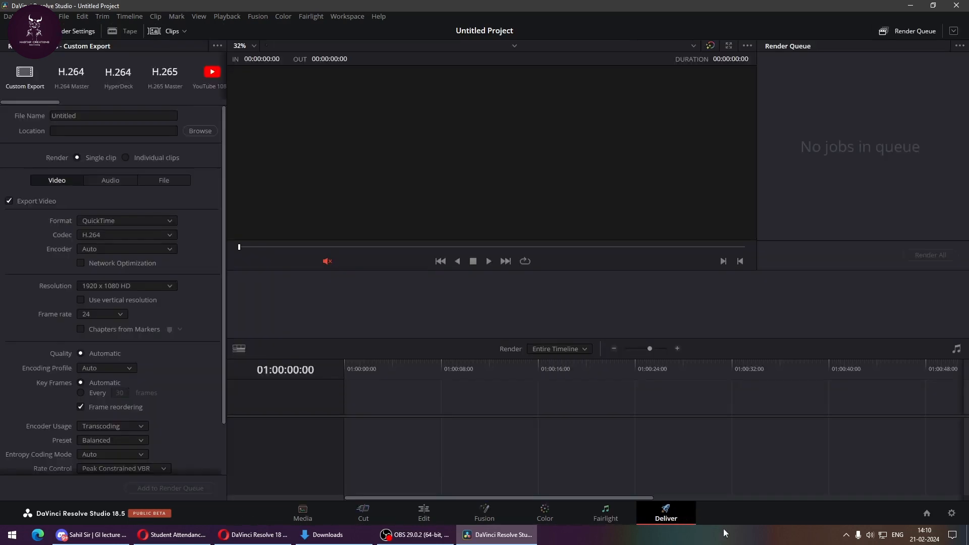
pyautogui.click(484, 515)
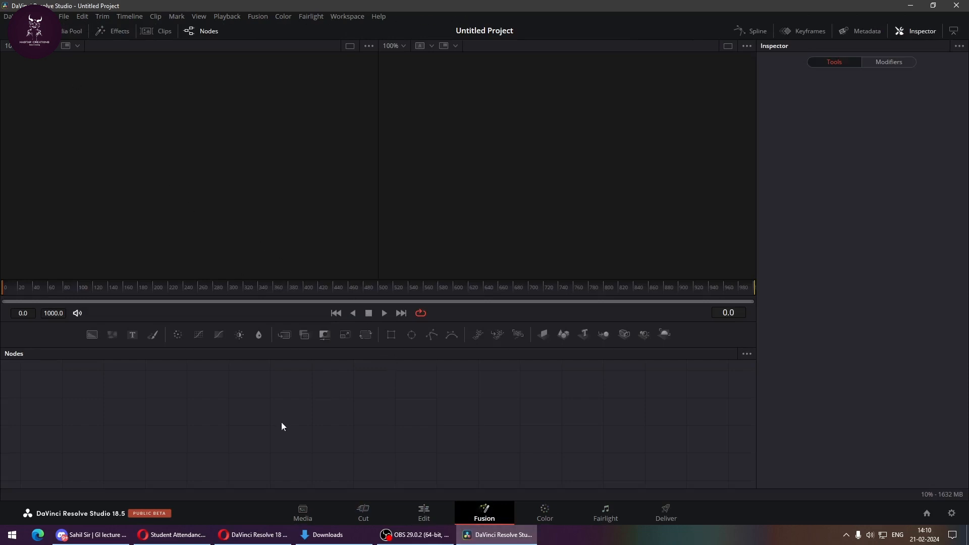
pyautogui.click(424, 510)
pyautogui.click(484, 510)
# - Show and hide the Media Pool, Effects, Clips and Nodes panels on the Fusion page, leaving only Nodes open among them
pyautogui.click(64, 28)
pyautogui.click(114, 31)
pyautogui.click(156, 31)
pyautogui.click(202, 30)
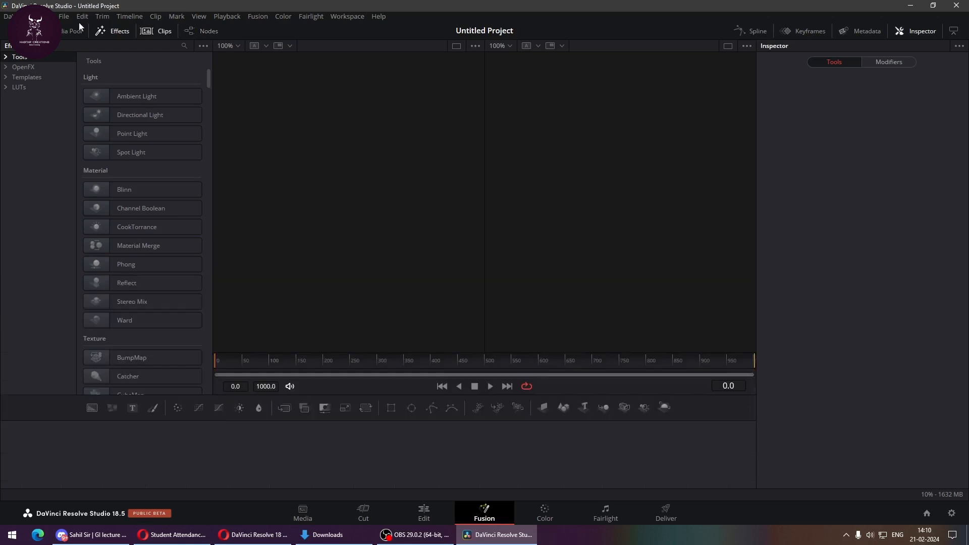
pyautogui.click(64, 31)
pyautogui.click(74, 35)
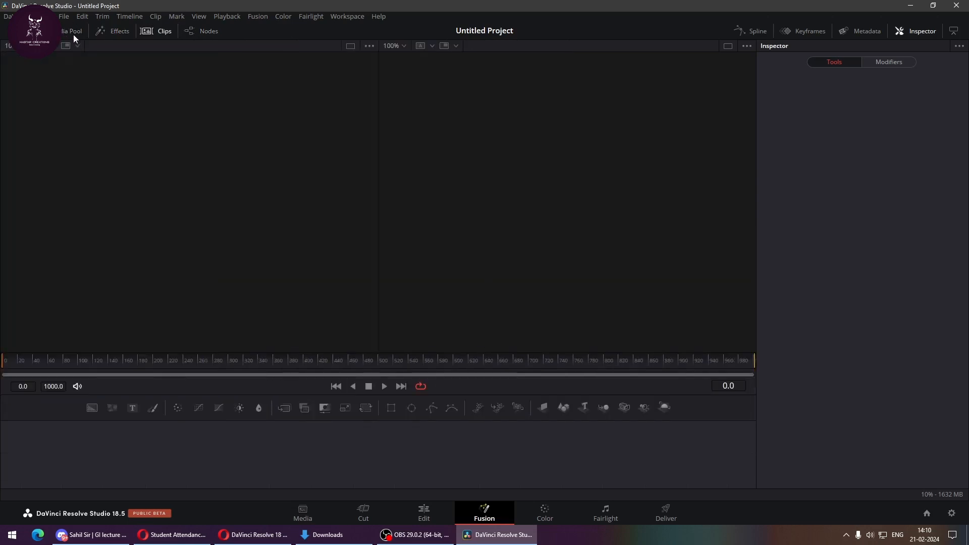
pyautogui.click(162, 31)
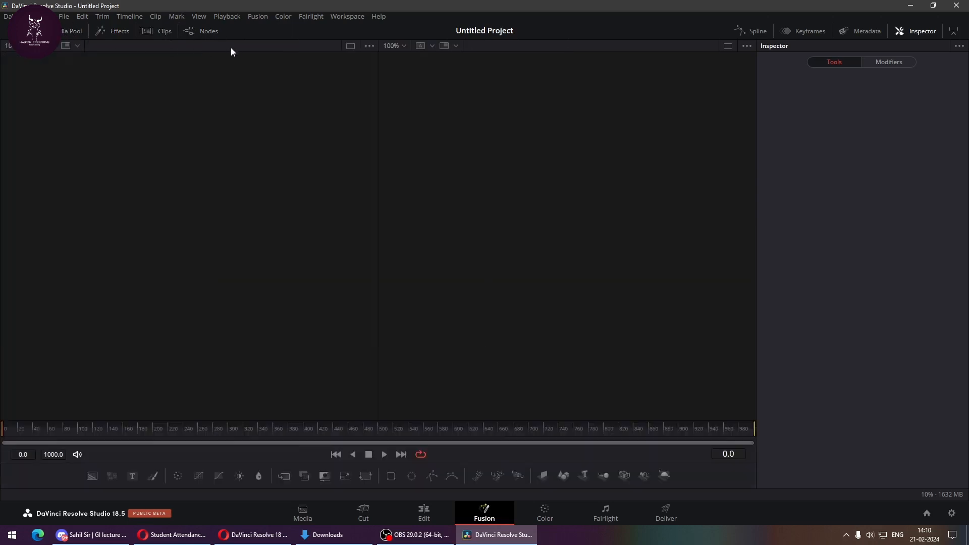
pyautogui.click(166, 34)
pyautogui.click(197, 31)
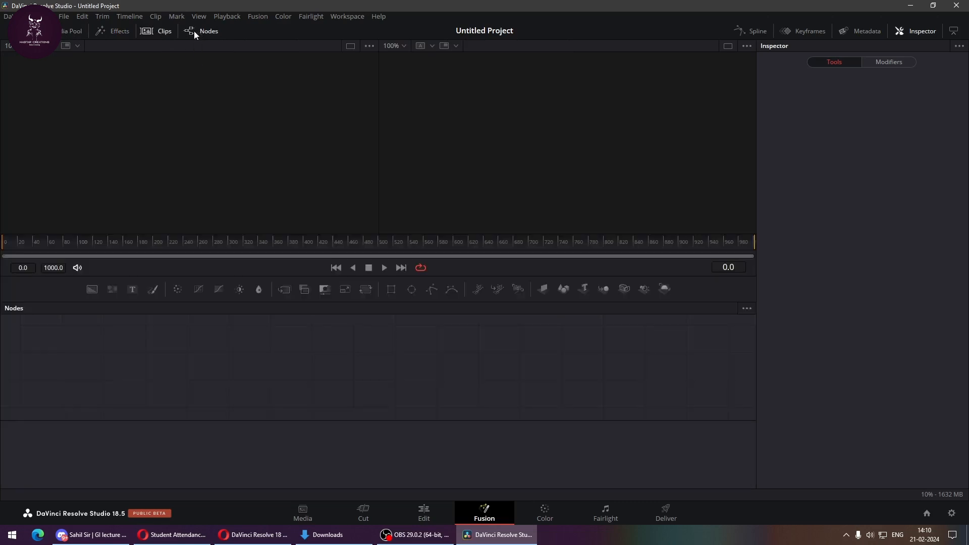
pyautogui.click(159, 30)
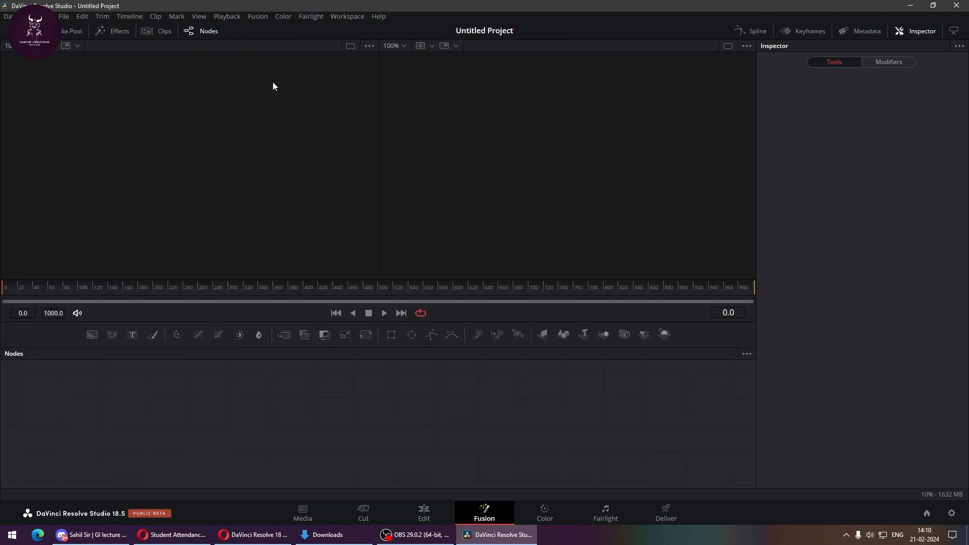
# - Show and hide the Spline and Keyframes panels, and look at the Edit page's timeline before returning to Fusion
pyautogui.click(759, 29)
pyautogui.click(760, 29)
pyautogui.click(807, 32)
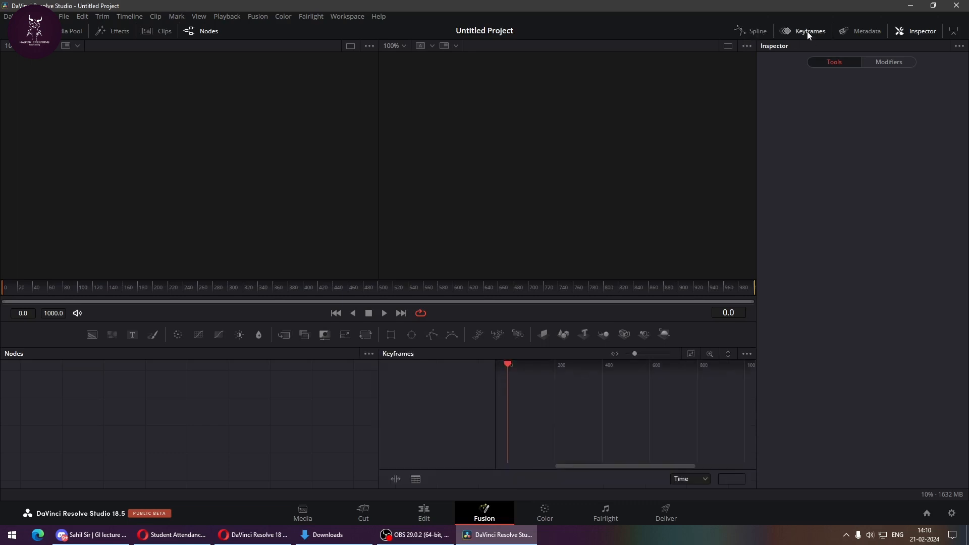
pyautogui.click(807, 32)
pyautogui.click(433, 510)
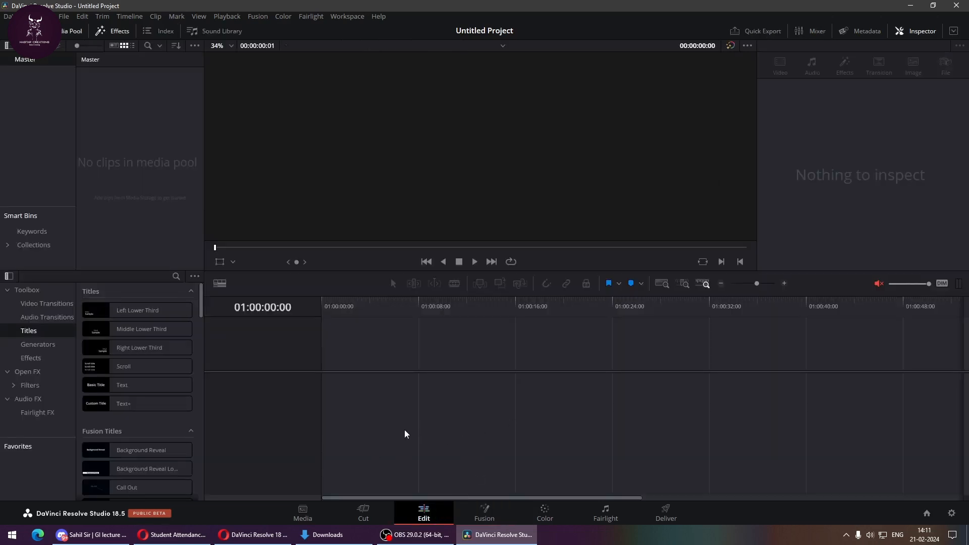
pyautogui.click(485, 512)
# - Show and hide the Metadata panel, and toggle the Inspector off and back on
pyautogui.click(865, 30)
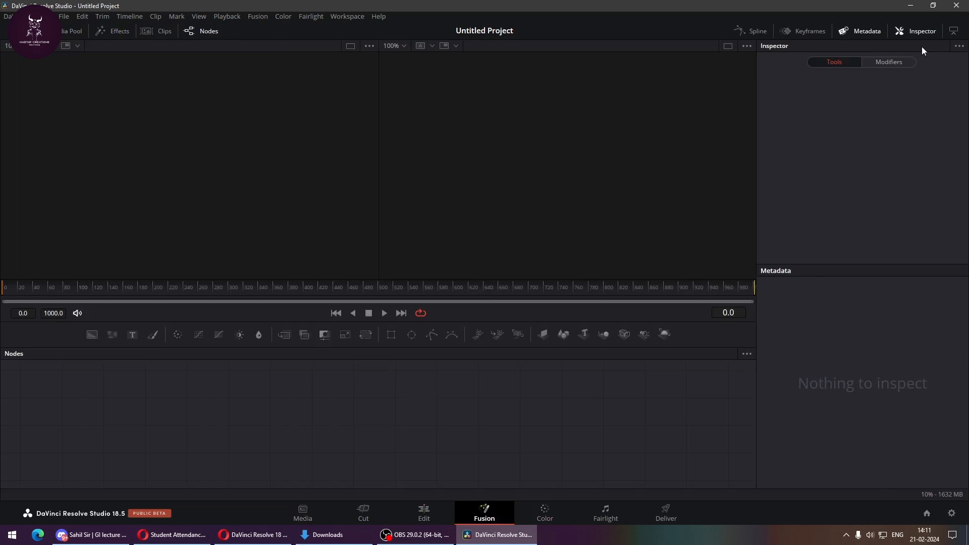
pyautogui.click(854, 35)
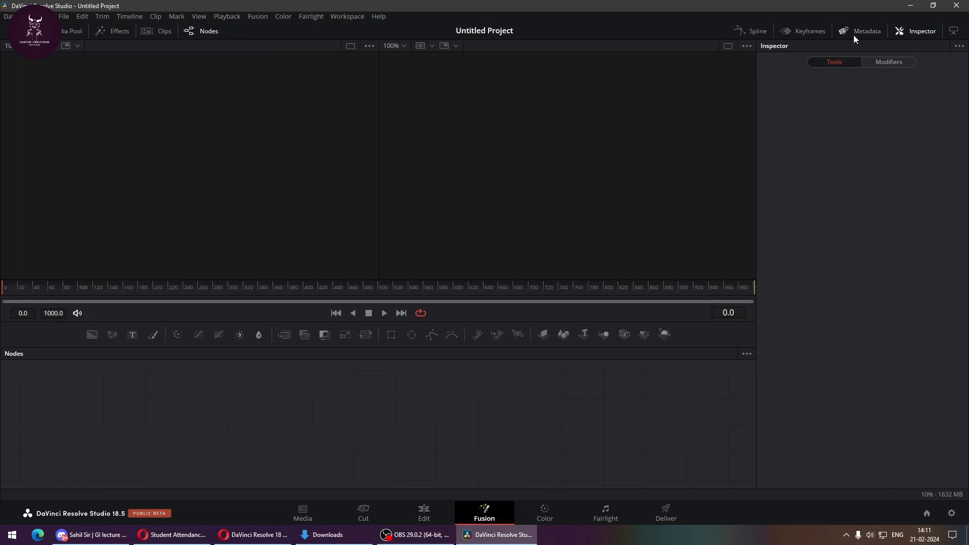
pyautogui.click(930, 30)
pyautogui.click(922, 32)
# - On the Edit page, hide the Inspector and enlarge the source and timeline viewers by shrinking the timeline area
pyautogui.click(429, 515)
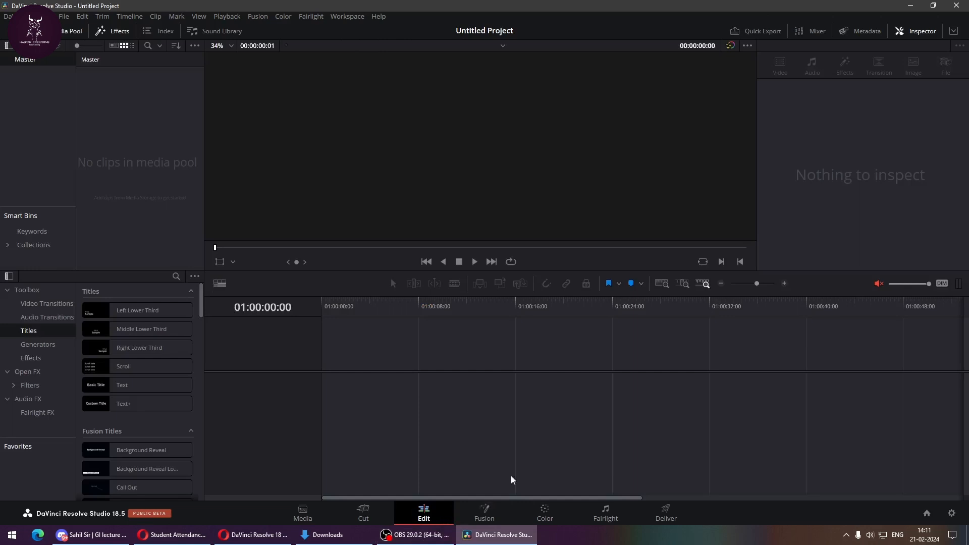
pyautogui.click(919, 31)
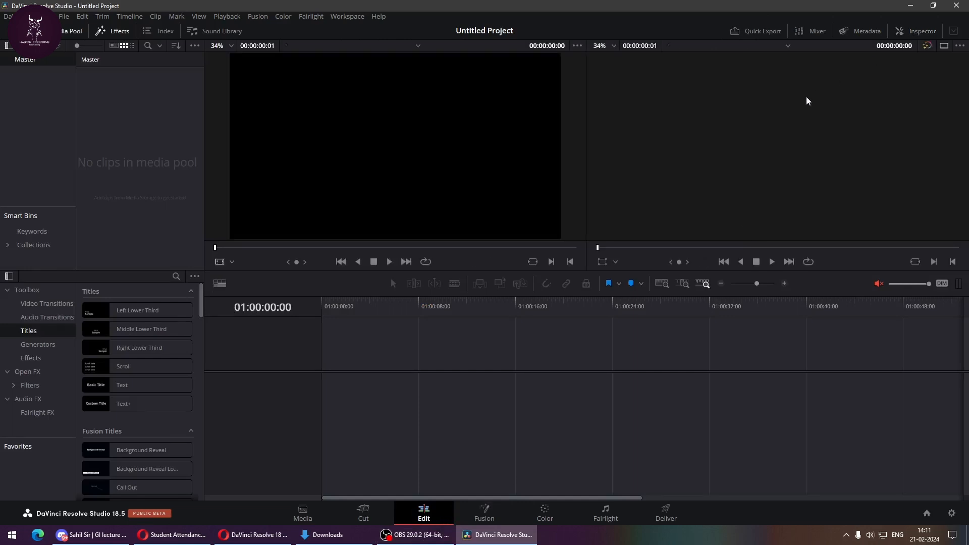
pyautogui.moveTo(541, 294); pyautogui.dragTo(543, 381)
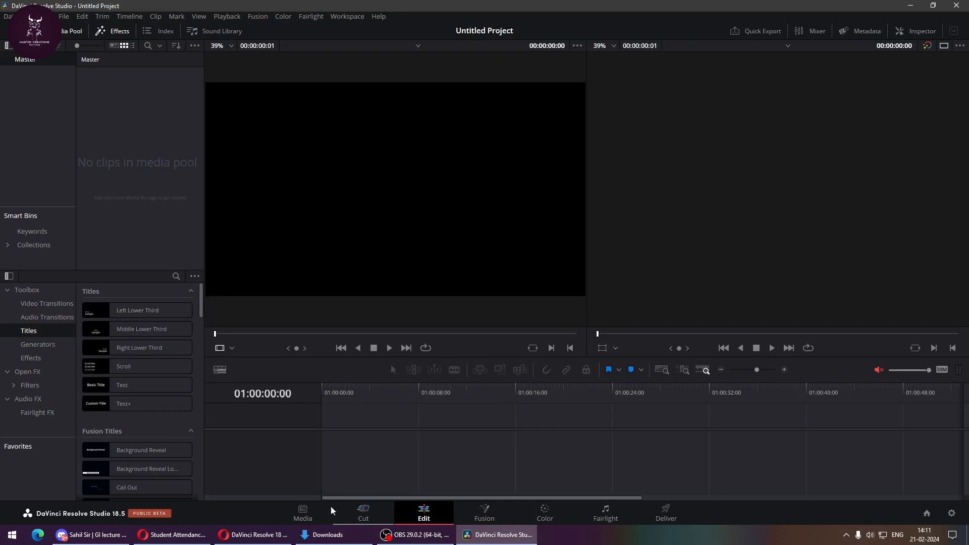
# - On the Media page, import the two sci-fi city images, cyberpunk AVIF, PngItem_1728691.png, goku-black wallpaper and 0x5eaw4c.jpg from Downloads into the media pool
pyautogui.click(315, 513)
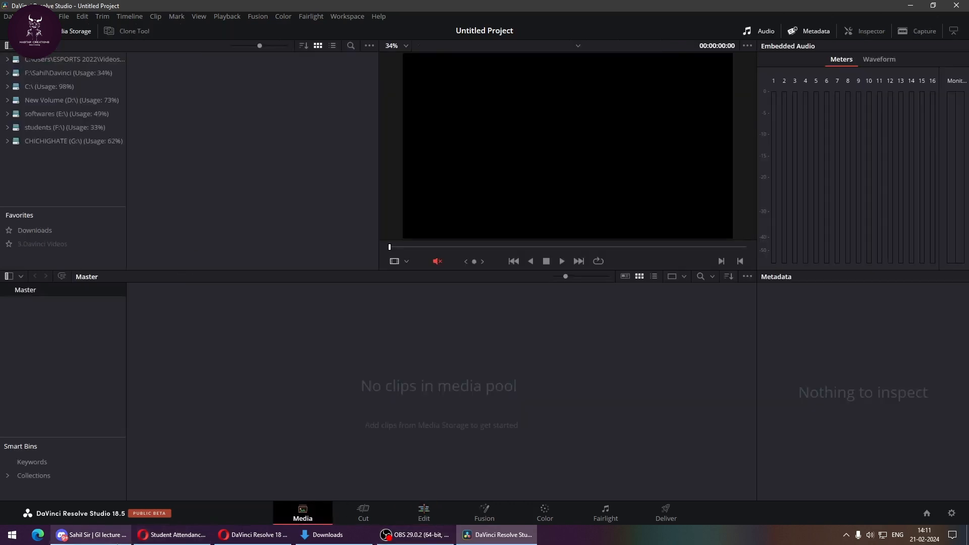
pyautogui.click(341, 536)
pyautogui.click(443, 249)
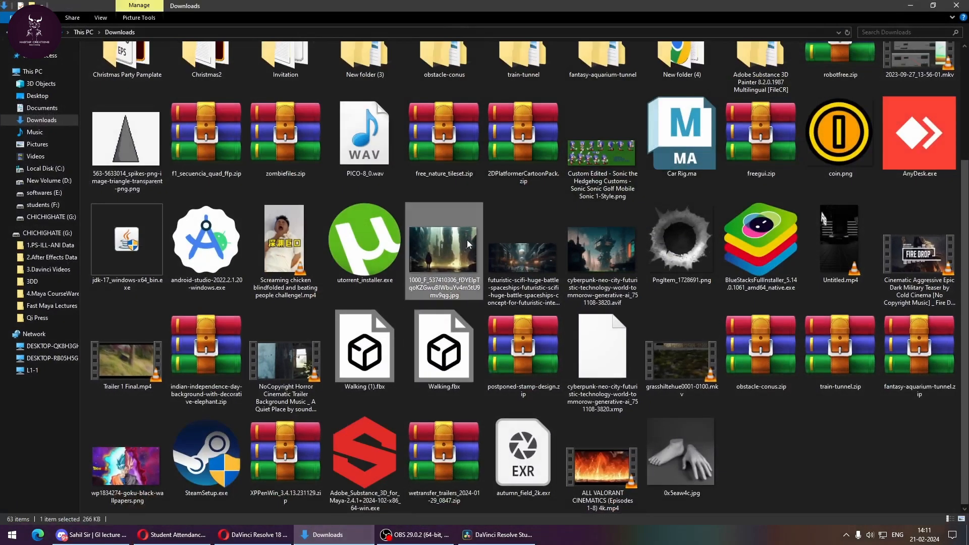
pyautogui.keyDown('ctrl'); pyautogui.click(522, 257); pyautogui.keyUp('ctrl')
pyautogui.keyDown('ctrl'); pyautogui.click(618, 260); pyautogui.keyUp('ctrl')
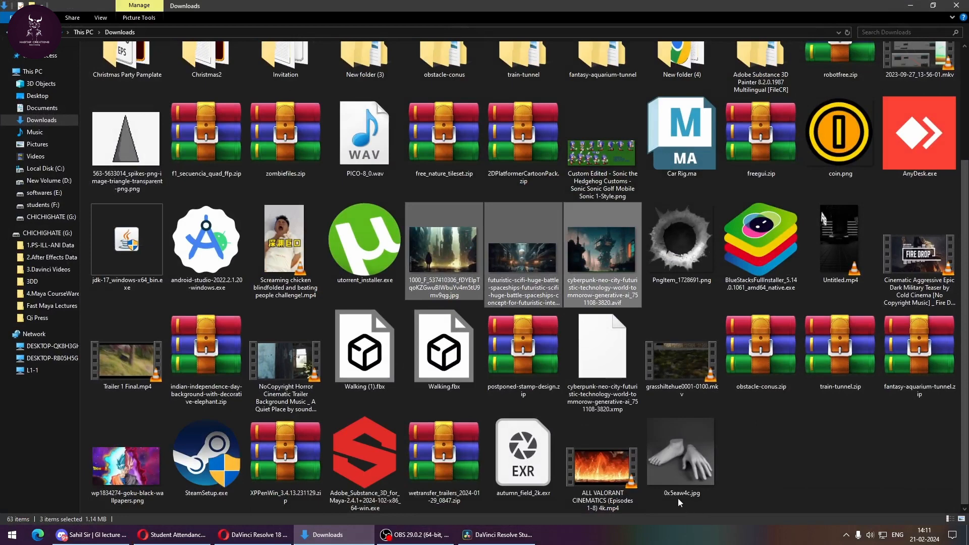
pyautogui.keyDown('ctrl'); pyautogui.click(136, 471); pyautogui.keyUp('ctrl')
pyautogui.keyDown('ctrl'); pyautogui.click(708, 461); pyautogui.keyUp('ctrl')
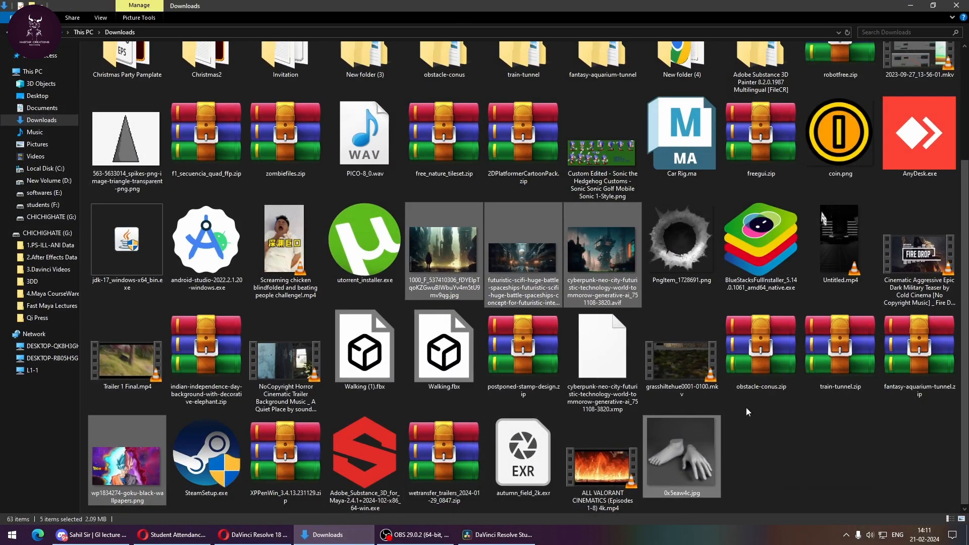
pyautogui.keyDown('ctrl'); pyautogui.click(649, 273); pyautogui.keyUp('ctrl')
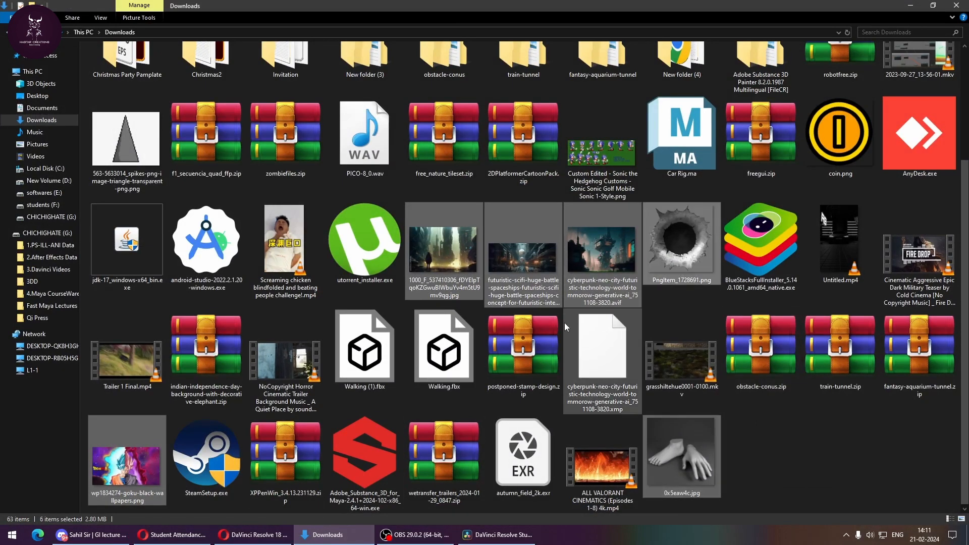
pyautogui.moveTo(600, 247); pyautogui.dragTo(332, 363)
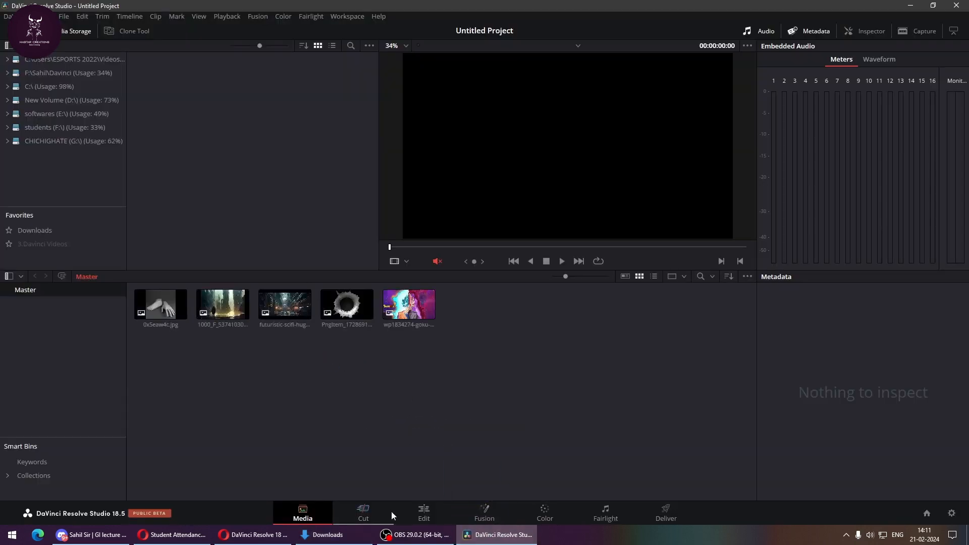
# - On the Edit page, create a timeline by placing the 1000_F sci-fi city image at its start on video track 1
pyautogui.click(424, 510)
pyautogui.click(110, 96)
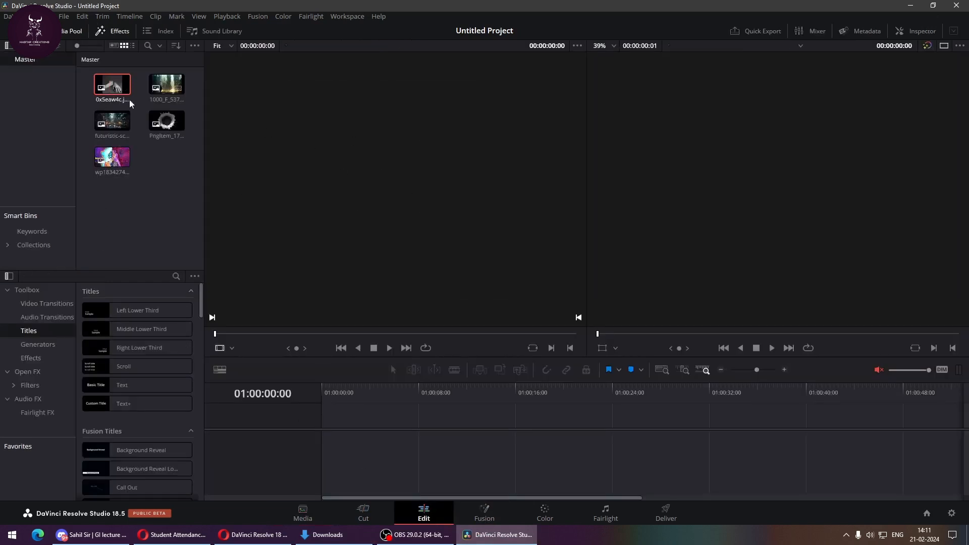
pyautogui.moveTo(163, 90)
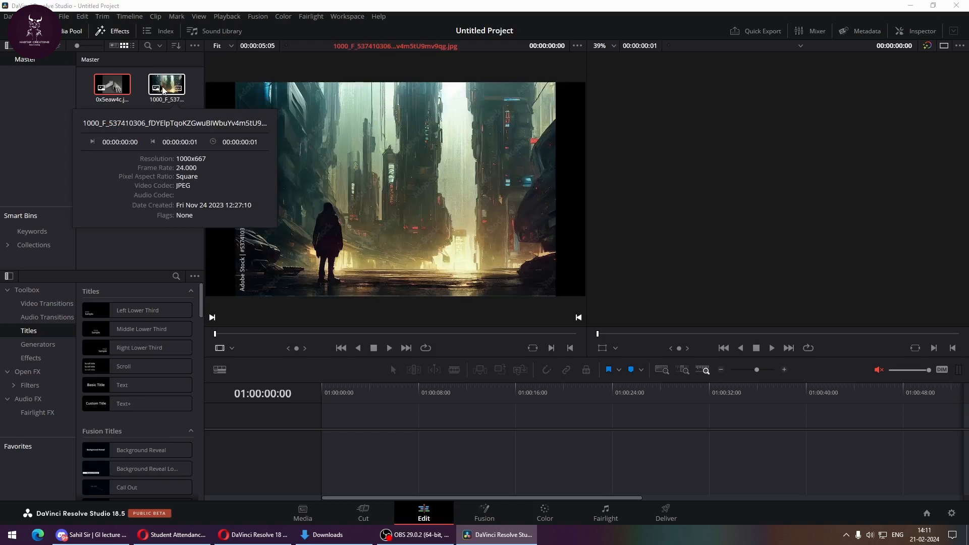
pyautogui.moveTo(163, 90); pyautogui.dragTo(355, 447)
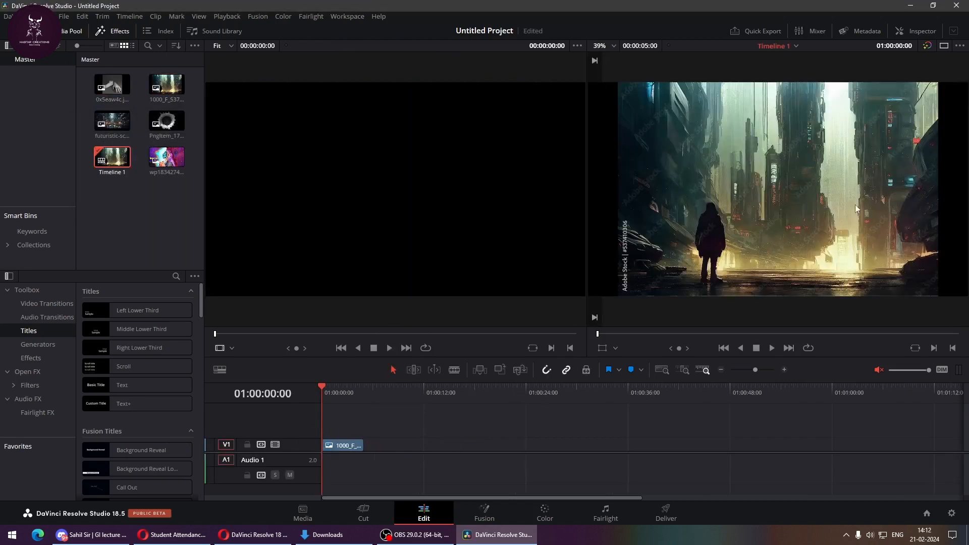
# - Preview the futuristic sci-fi image in the source viewer, check the timeline list, and view the timeline clip's node graph in Fusion
pyautogui.click(99, 125)
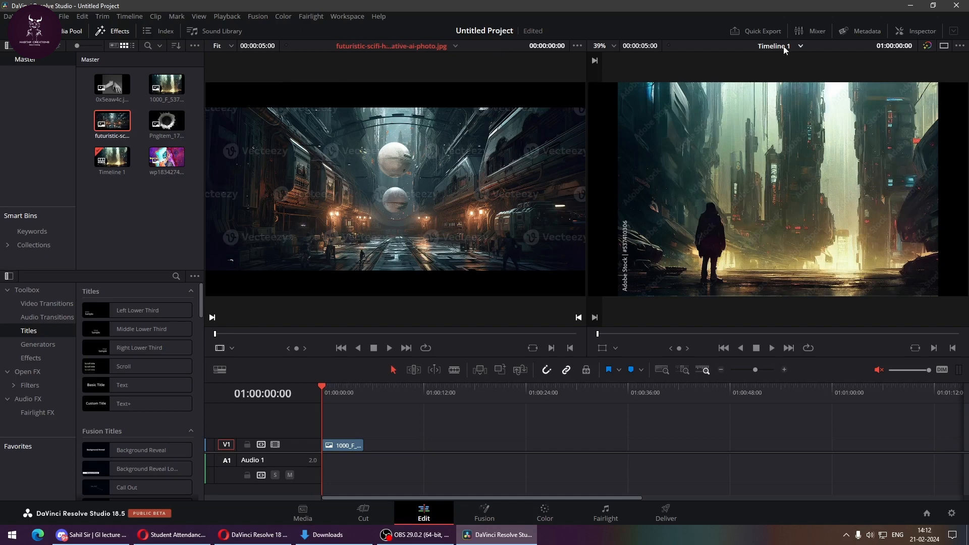
pyautogui.click(799, 46)
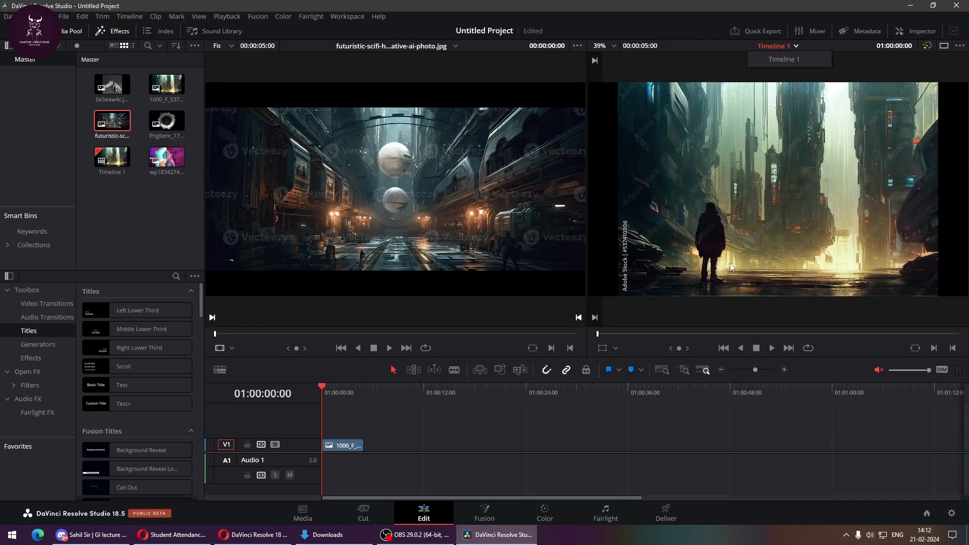
pyautogui.click(489, 517)
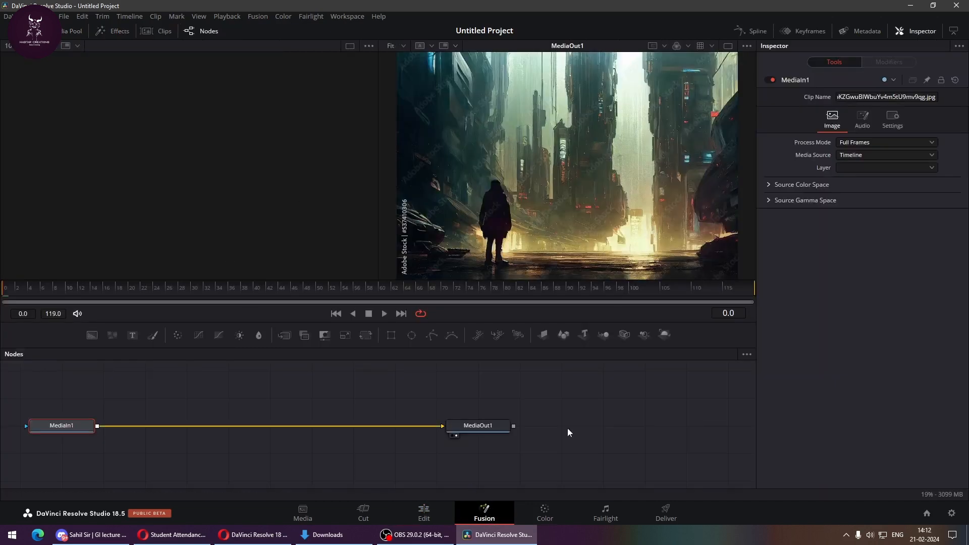
# - Delete the 1000_F image clip from the timeline on the Edit page
pyautogui.click(413, 507)
pyautogui.moveTo(549, 412); pyautogui.dragTo(285, 473)
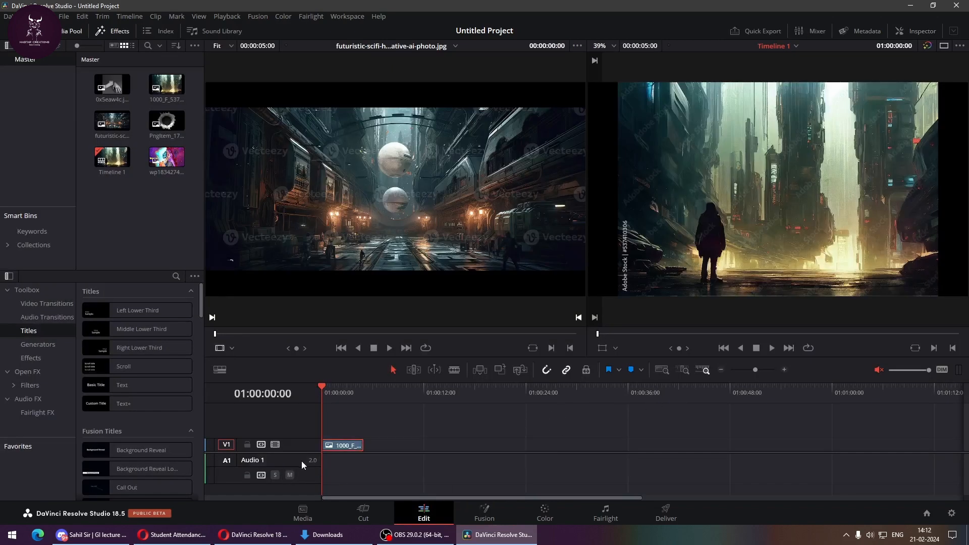
pyautogui.press('Delete')
# - On the Fusion page, show the Media Pool and add the wp1834274-goku-black-wallpapers image to the empty node area
pyautogui.click(492, 510)
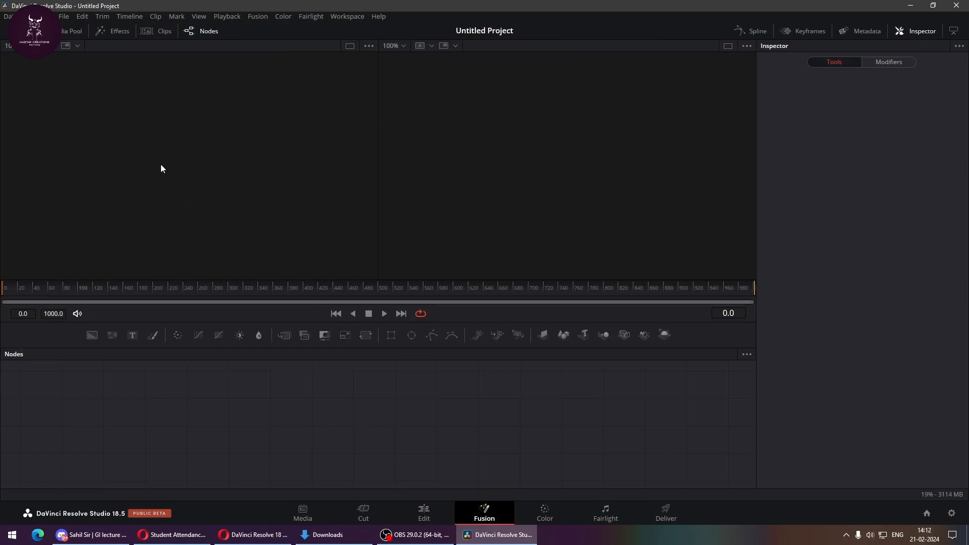
pyautogui.click(62, 29)
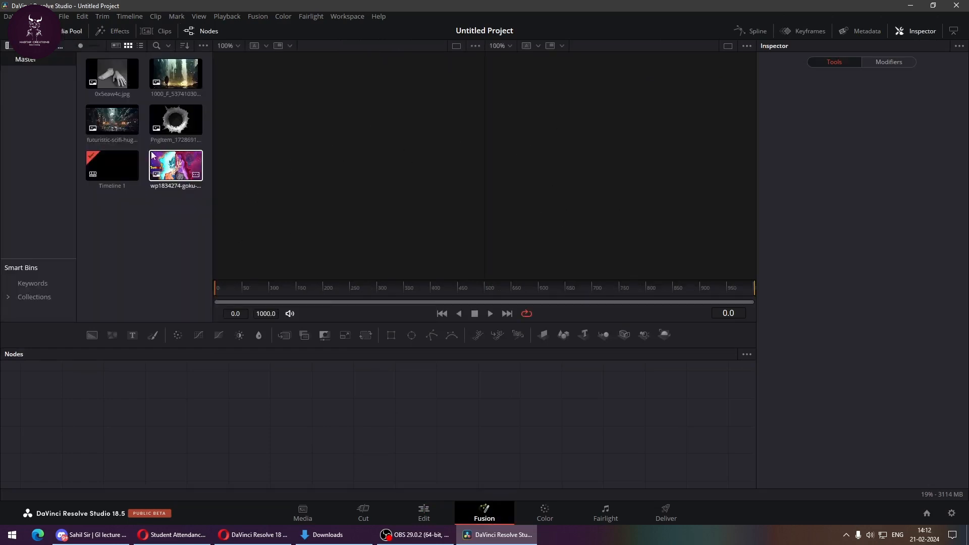
pyautogui.moveTo(176, 168); pyautogui.dragTo(267, 444)
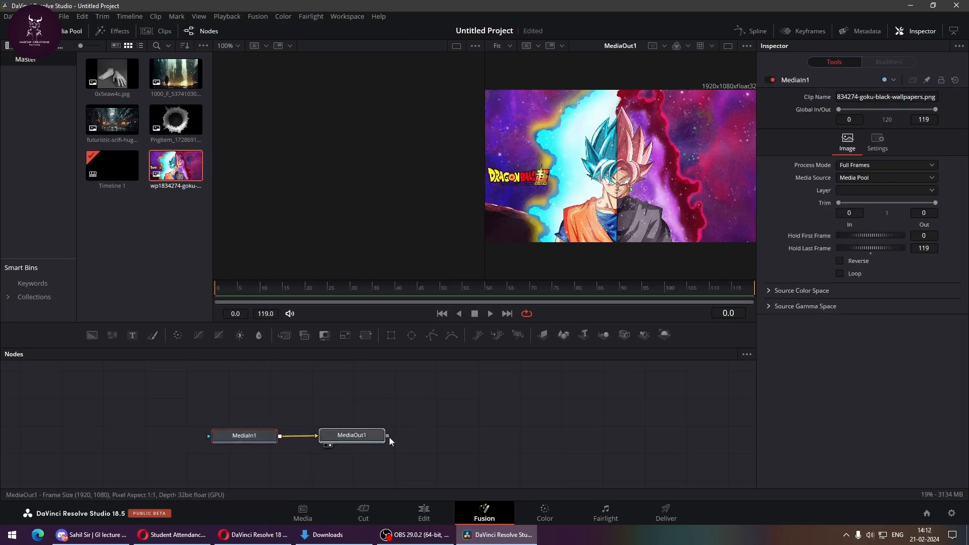
# - Spread the MediaIn1 and MediaOut1 nodes to opposite sides of the node area
pyautogui.moveTo(389, 437); pyautogui.dragTo(604, 437)
pyautogui.moveTo(254, 434); pyautogui.dragTo(177, 419)
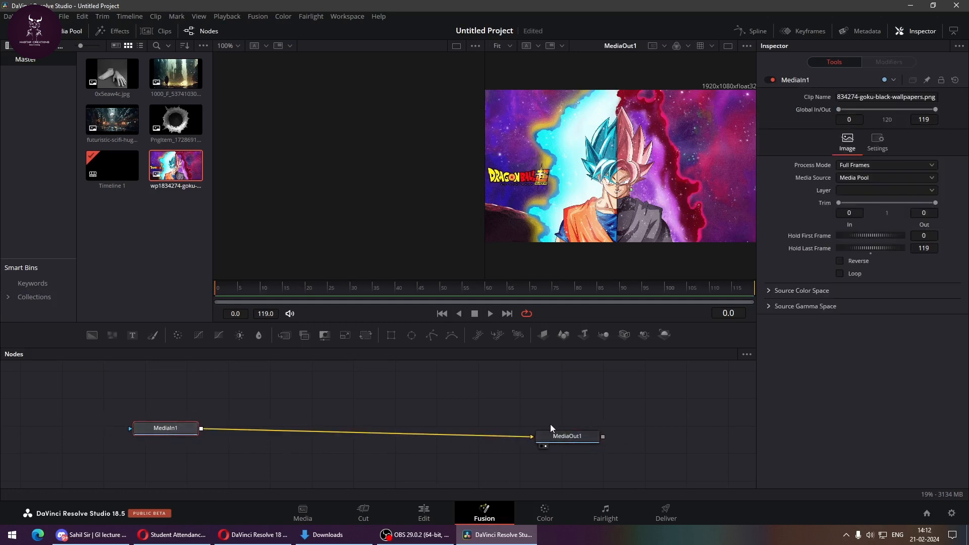
pyautogui.moveTo(573, 438); pyautogui.dragTo(642, 431)
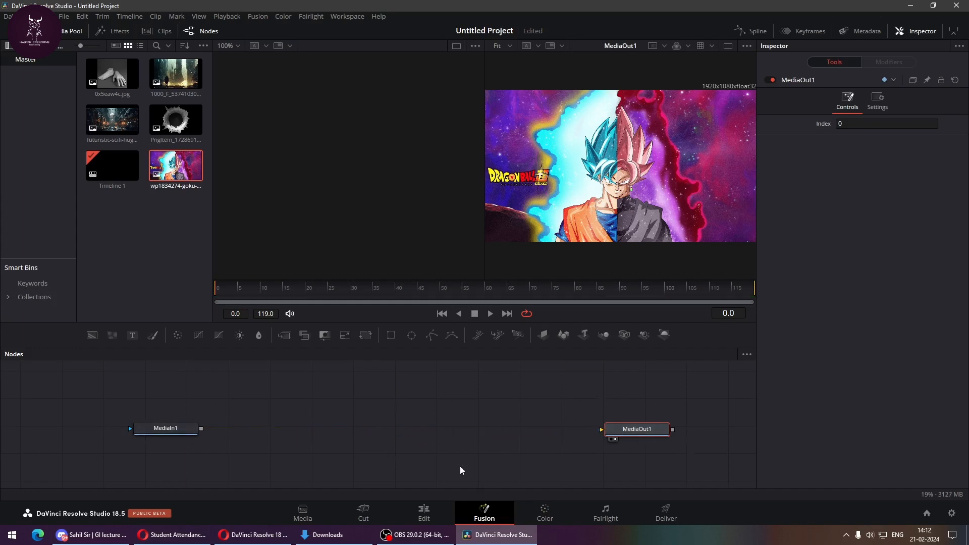
# - Disconnect MediaIn1 from MediaOut1 and link MediaIn1's output back to MediaOut1's input
pyautogui.moveTo(556, 433); pyautogui.dragTo(478, 466)
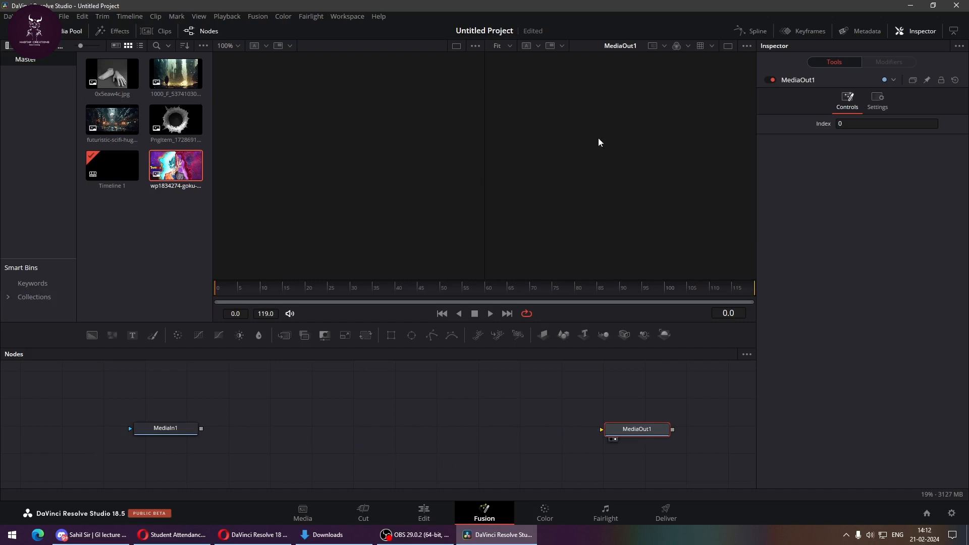
pyautogui.moveTo(200, 428); pyautogui.dragTo(602, 434)
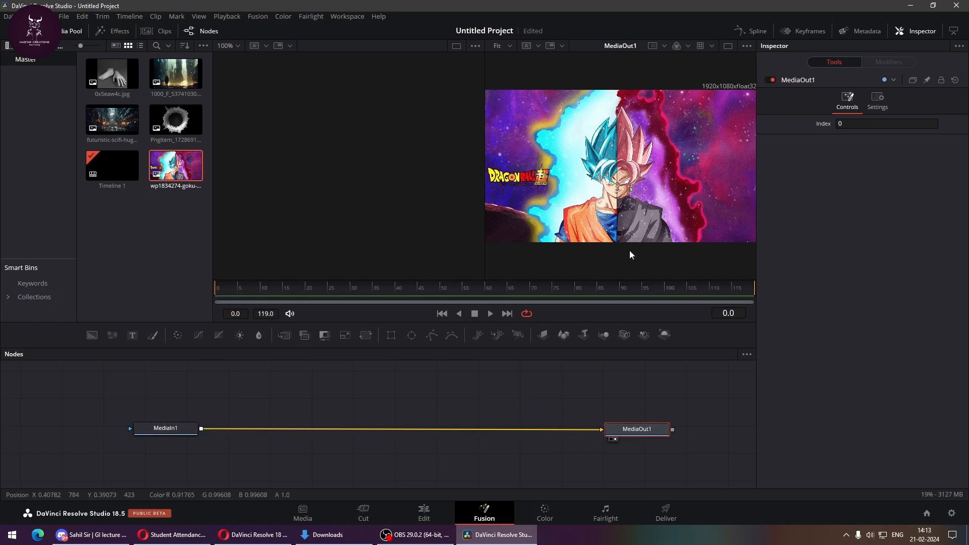
# - Inspect the settings of MediaIn1 and MediaOut1, and show MediaIn1 in the first viewer for comparison with MediaOut1
pyautogui.click(181, 428)
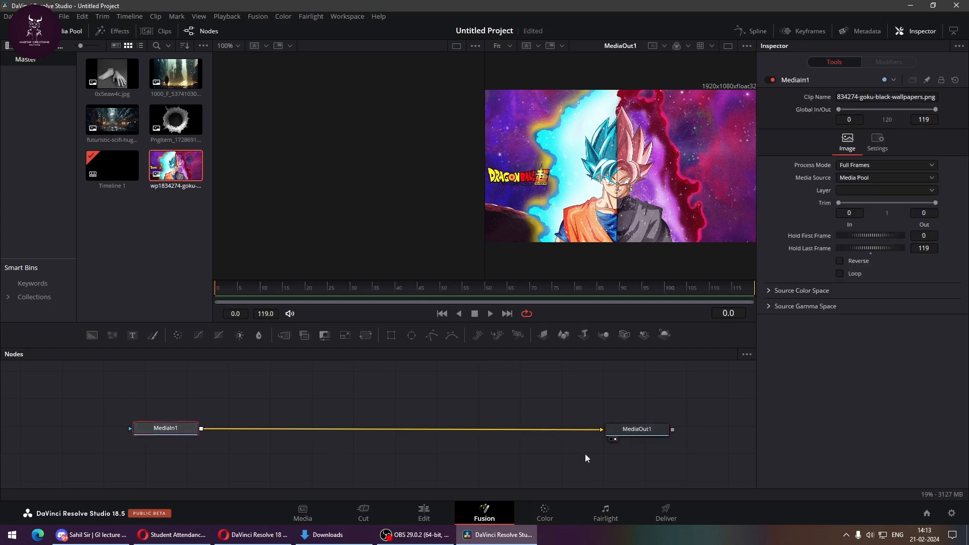
pyautogui.click(655, 428)
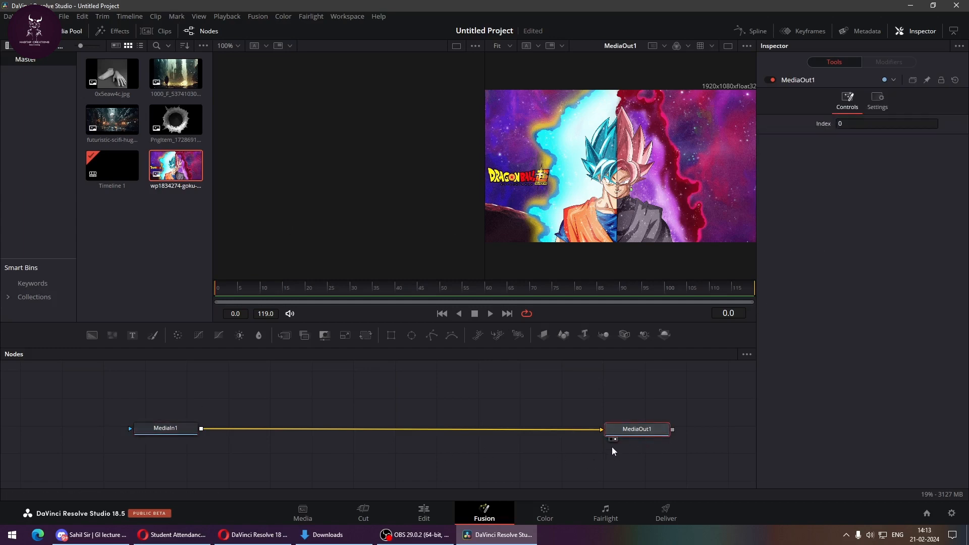
pyautogui.click(136, 430)
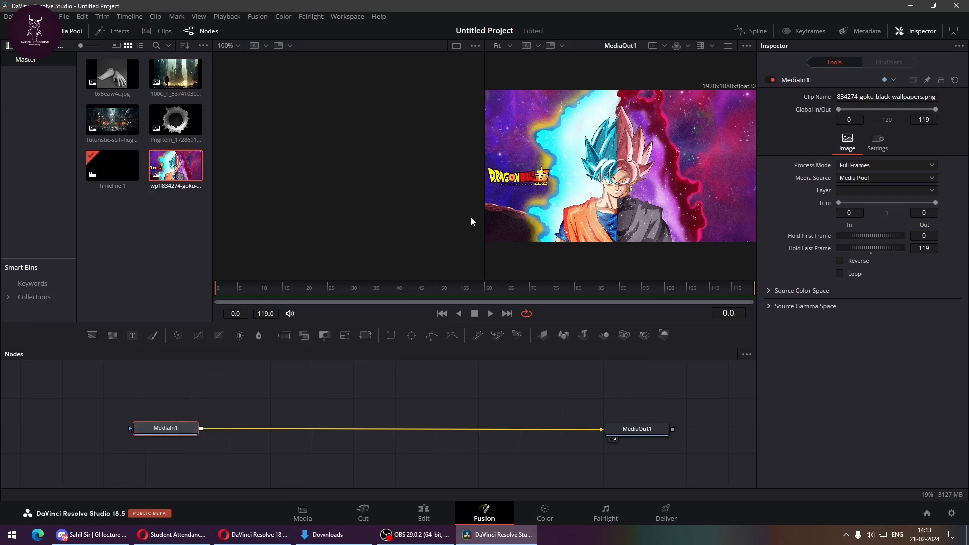
pyautogui.click(140, 438)
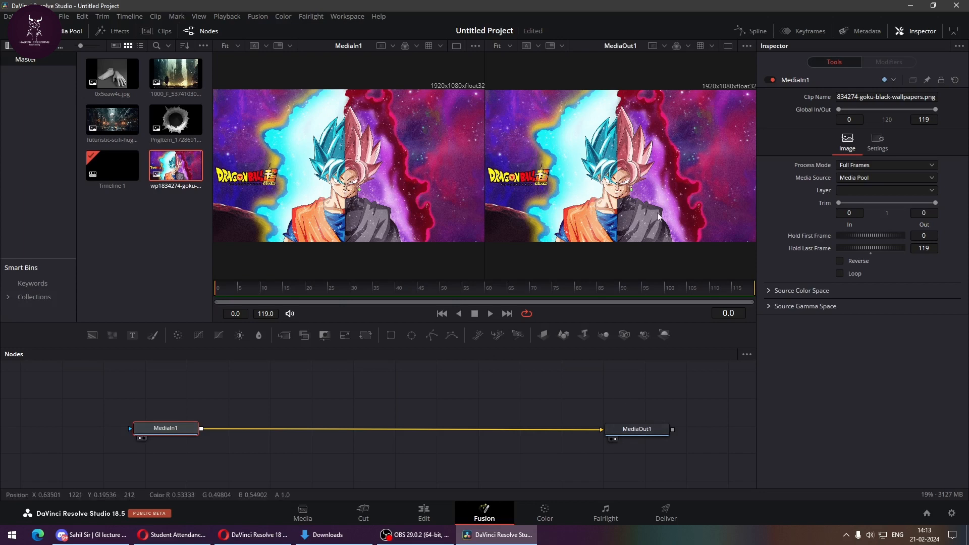
# - Add the futuristic sci-fi image as an unconnected node above MediaIn1 and show it only in the first viewer
pyautogui.moveTo(128, 115); pyautogui.dragTo(293, 389)
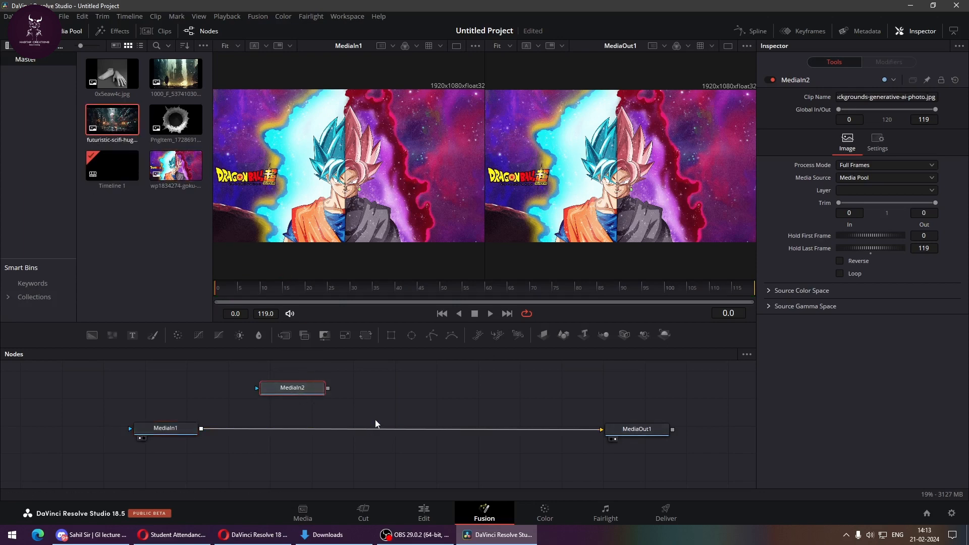
pyautogui.click(268, 399)
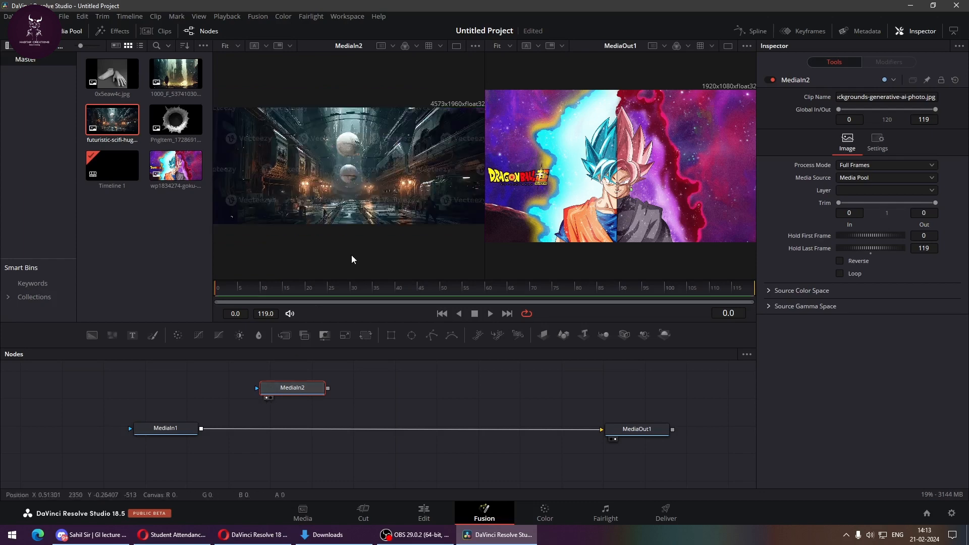
pyautogui.click(271, 398)
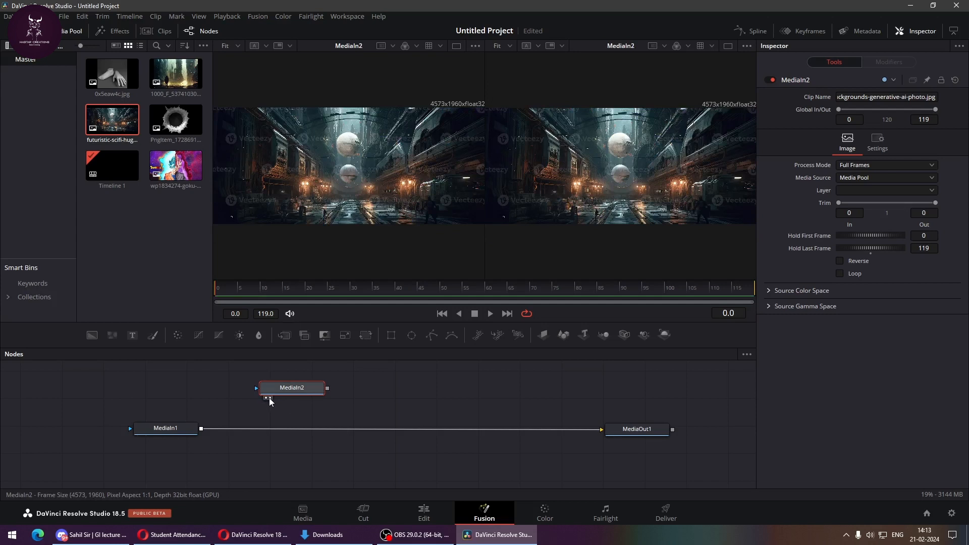
pyautogui.click(270, 399)
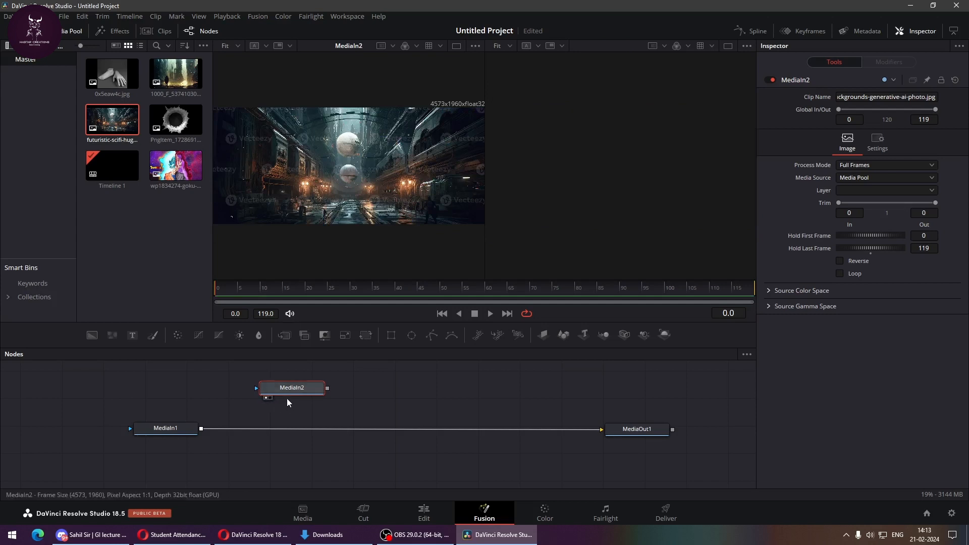
pyautogui.moveTo(293, 391); pyautogui.dragTo(191, 390)
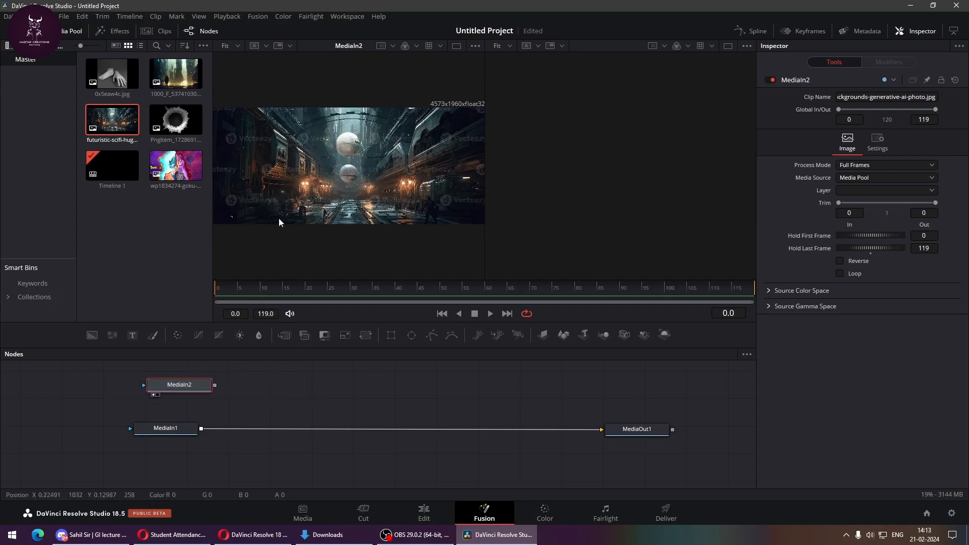
# - Show MediaIn1 in the first viewer and MediaOut1 in the second, and place MediaOut1 farther from MediaIn1
pyautogui.click(160, 429)
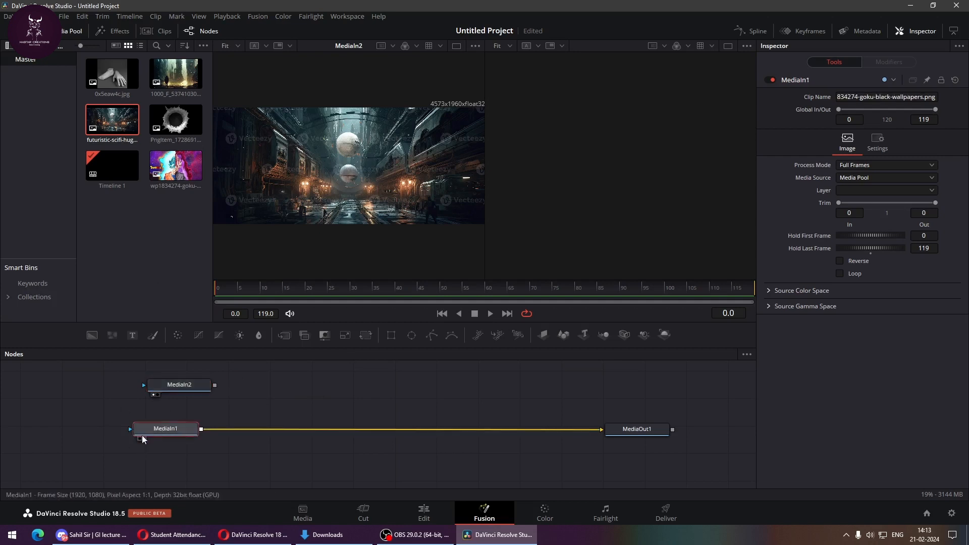
pyautogui.click(139, 438)
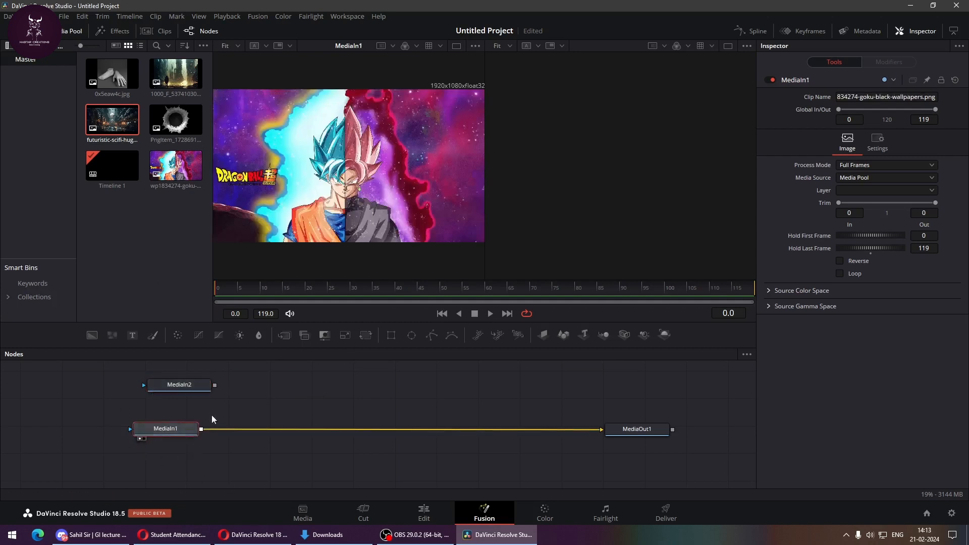
pyautogui.click(633, 429)
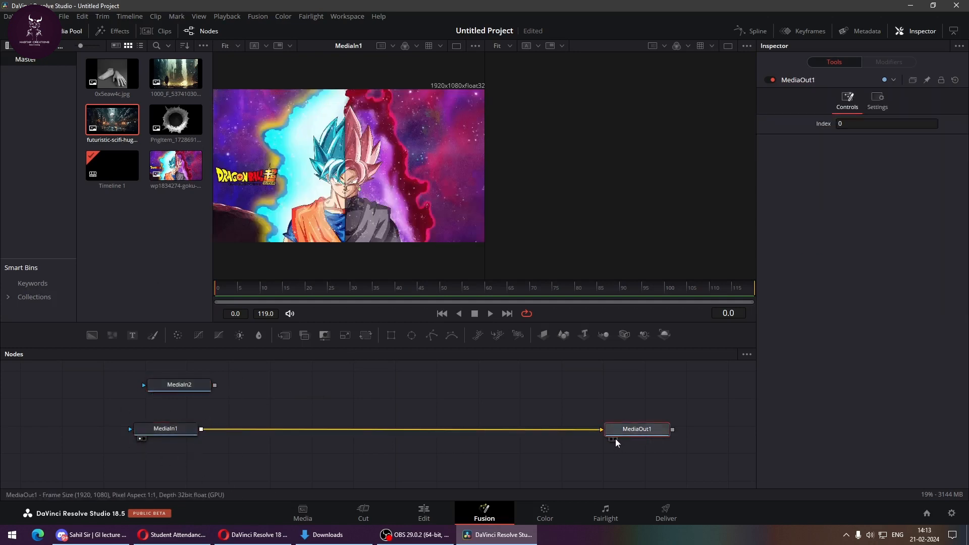
pyautogui.click(616, 439)
pyautogui.moveTo(608, 430); pyautogui.dragTo(694, 435)
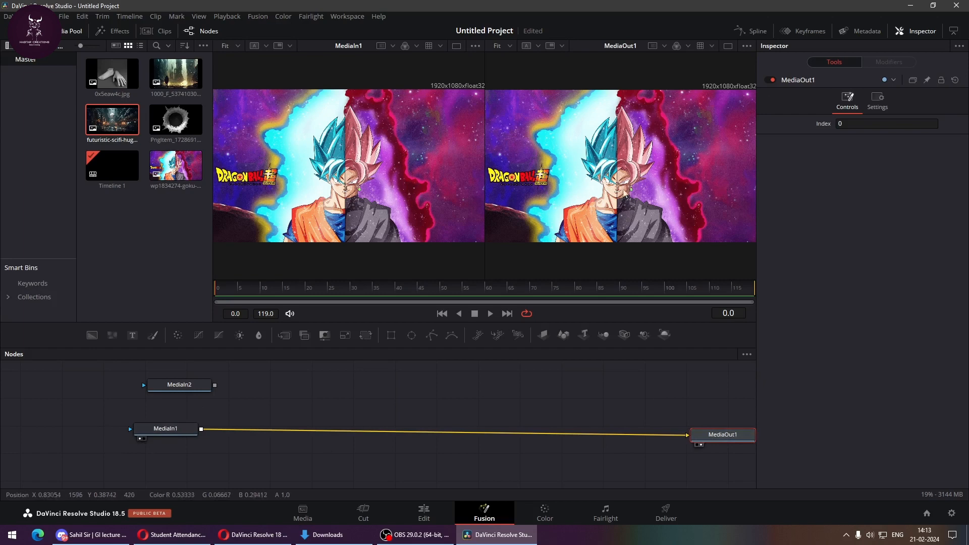
pyautogui.moveTo(727, 437); pyautogui.dragTo(691, 426)
pyautogui.click(291, 401)
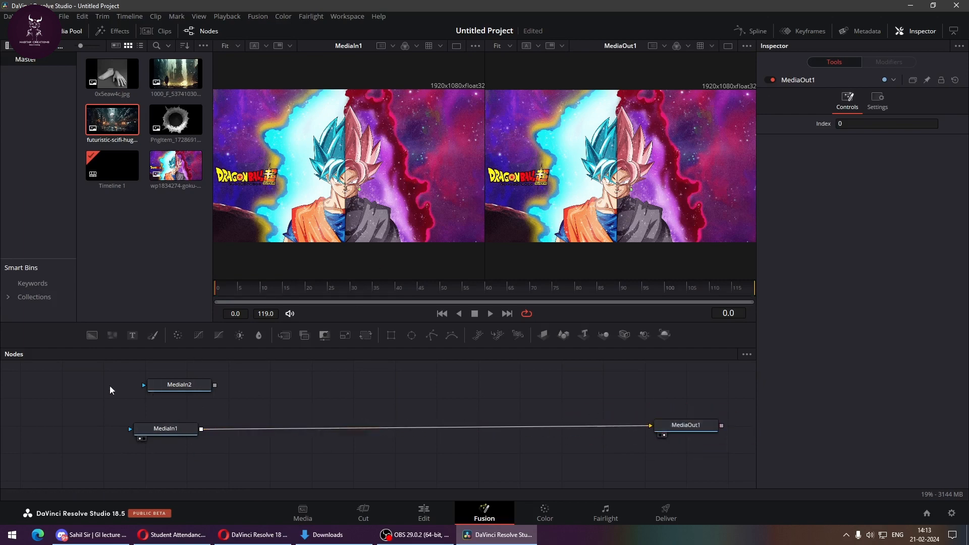
# - Preview MediaIn2 in both viewers, clear both, and show MediaOut1 in the first viewer
pyautogui.moveTo(182, 395); pyautogui.dragTo(194, 403)
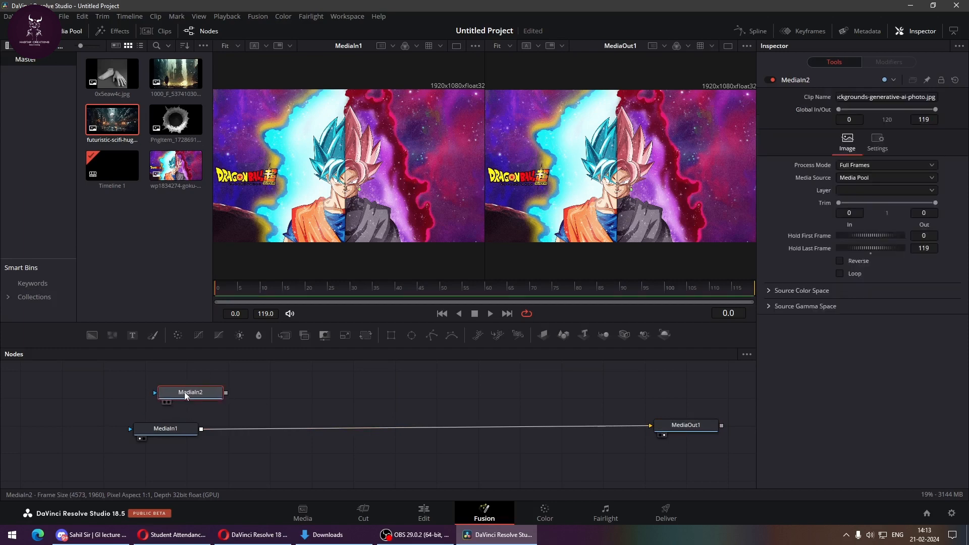
pyautogui.click(165, 403)
pyautogui.click(168, 403)
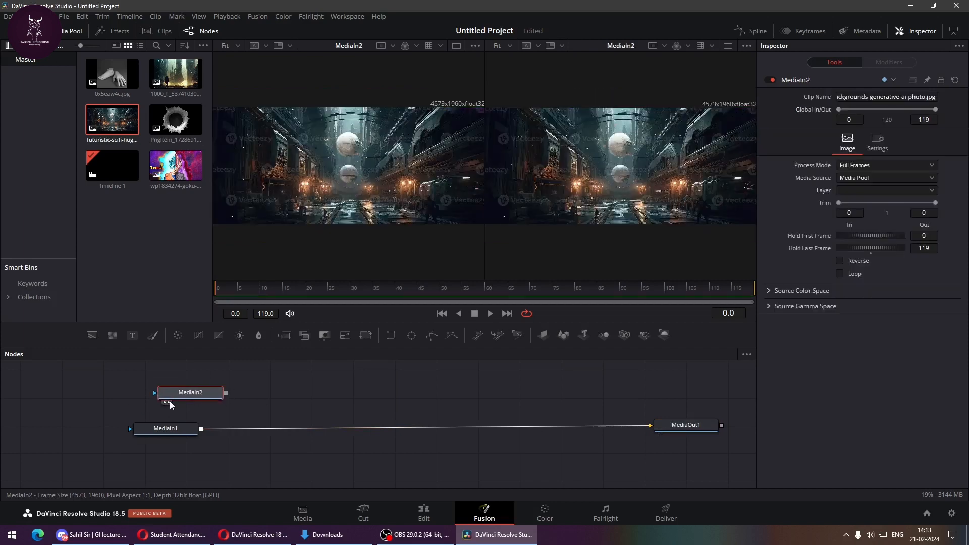
pyautogui.click(164, 402)
pyautogui.click(169, 402)
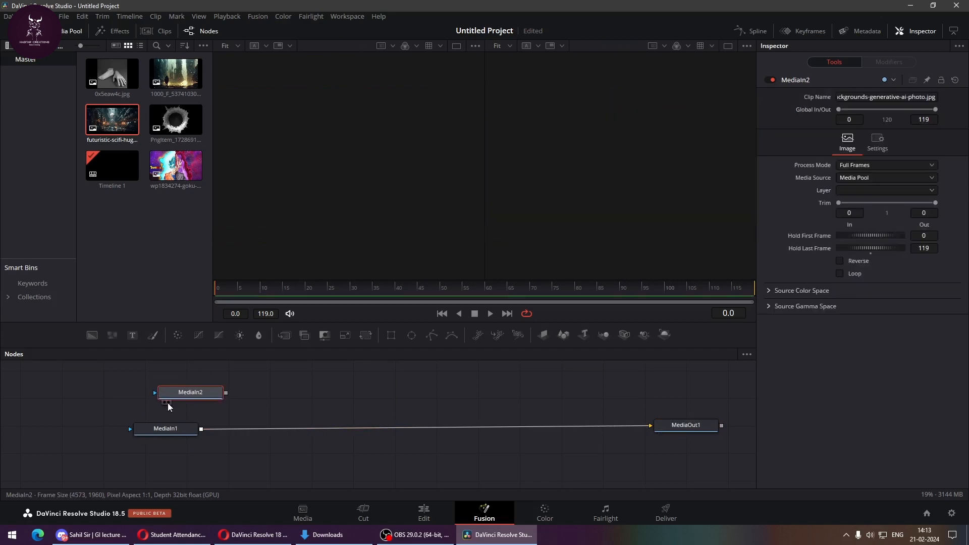
pyautogui.click(676, 426)
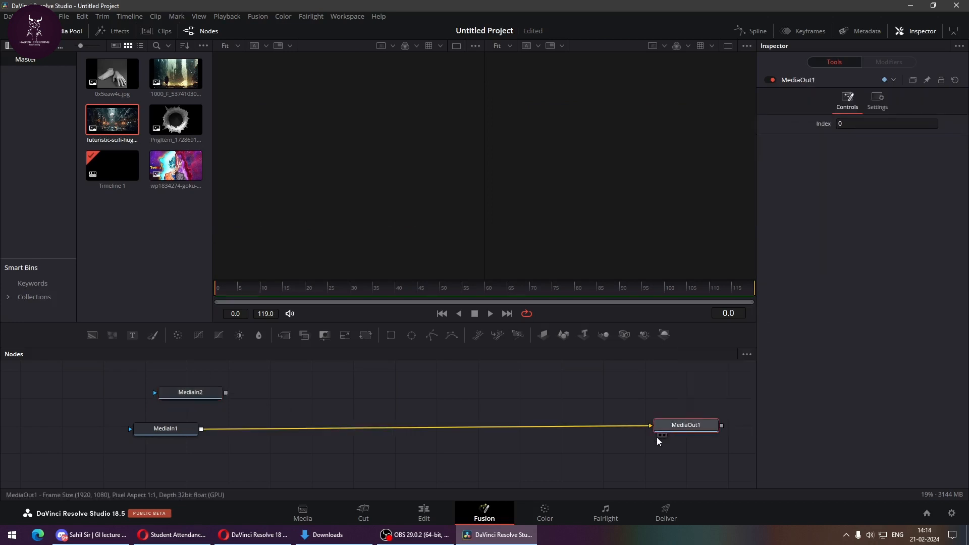
pyautogui.click(660, 435)
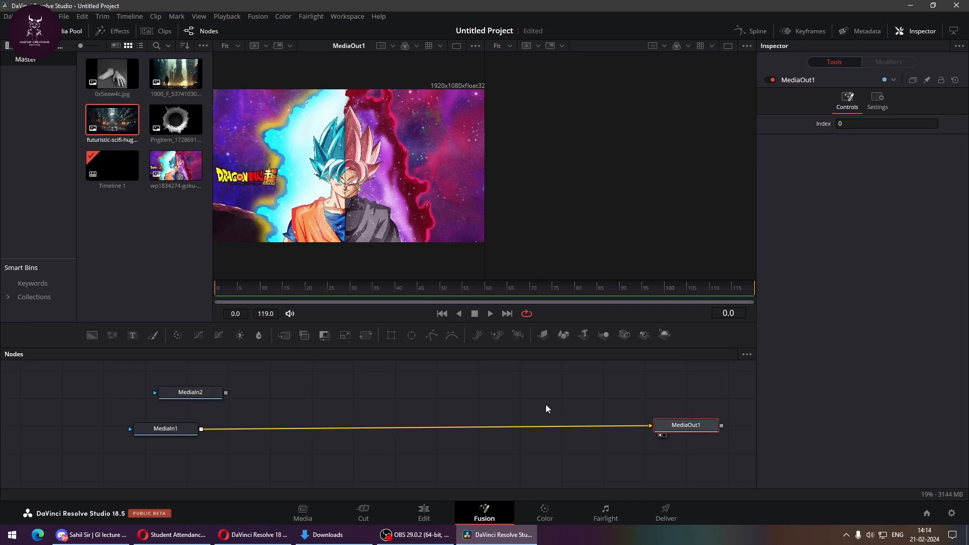
# - Load MediaIn2 into the first viewer and MediaIn1 into the second viewer
pyautogui.click(204, 397)
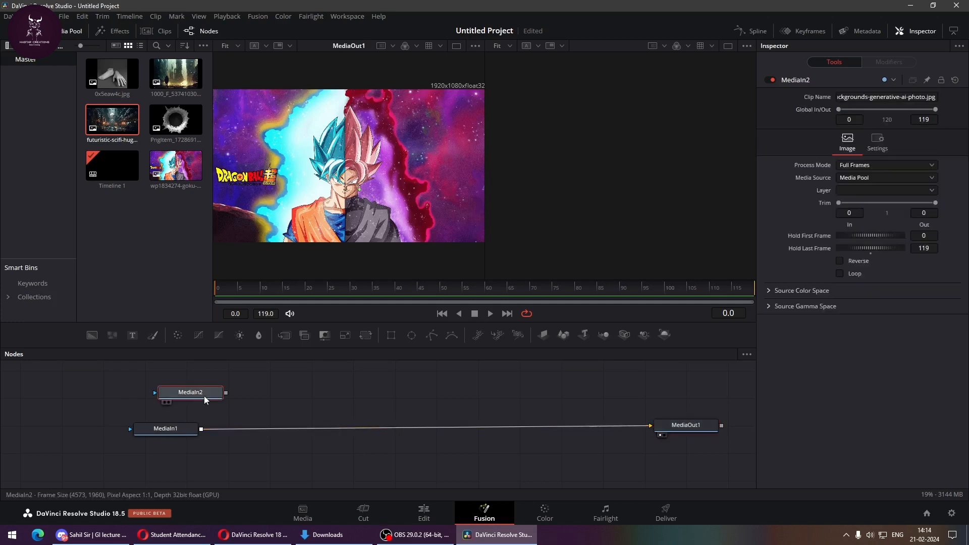
pyautogui.press('1')
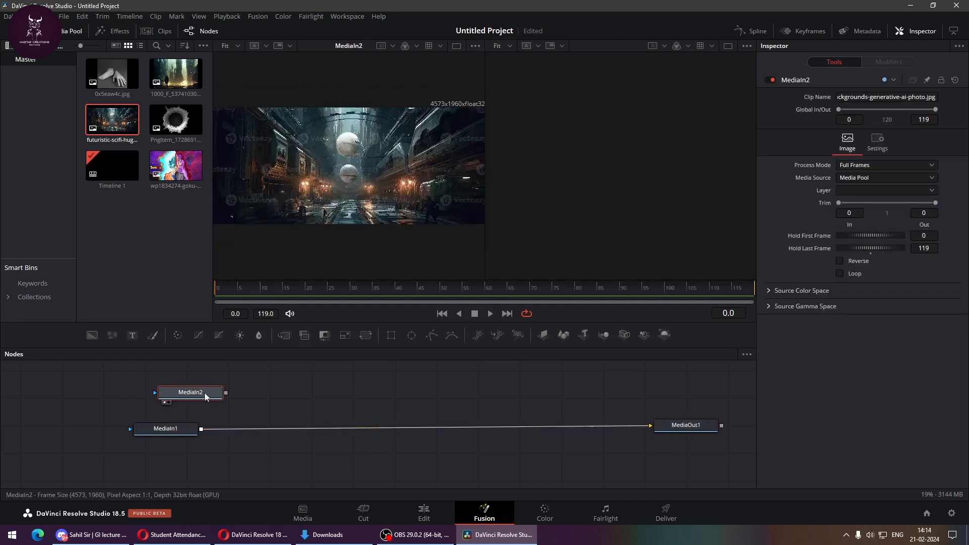
pyautogui.click(171, 429)
pyautogui.press('2')
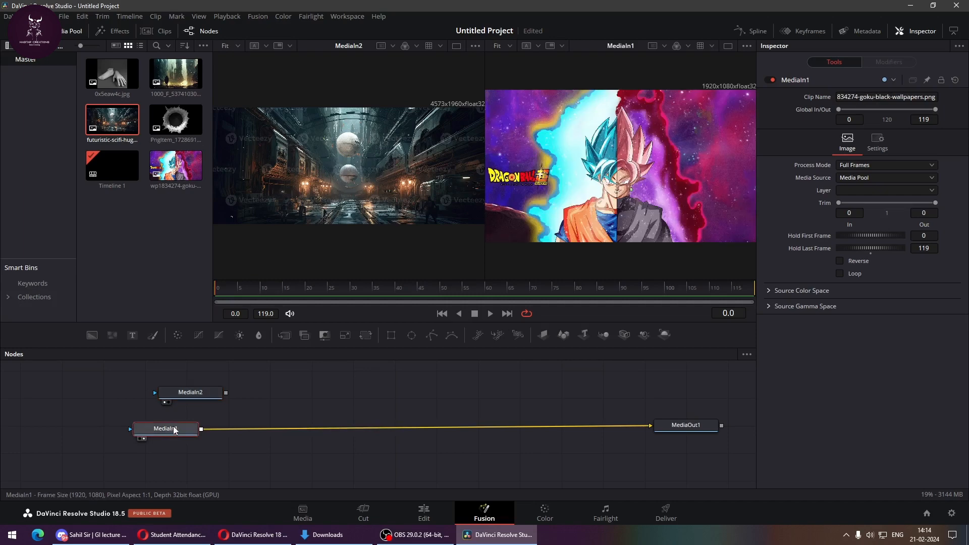
# - Toggle MediaIn2 on and off in both viewers, and put MediaIn1 back in the second viewer
pyautogui.click(187, 393)
pyautogui.press('2')
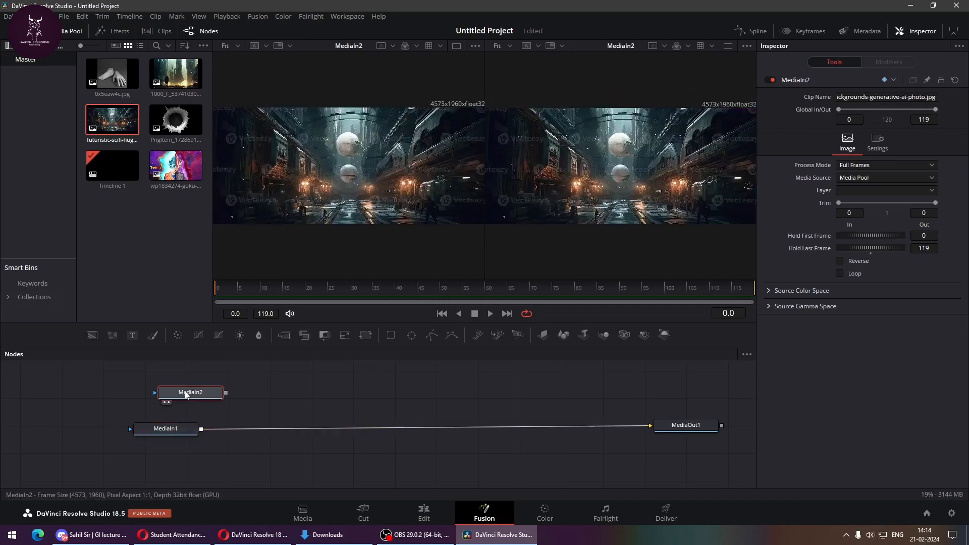
pyautogui.press('2')
pyautogui.press('1')
pyautogui.press('1')
pyautogui.press('2')
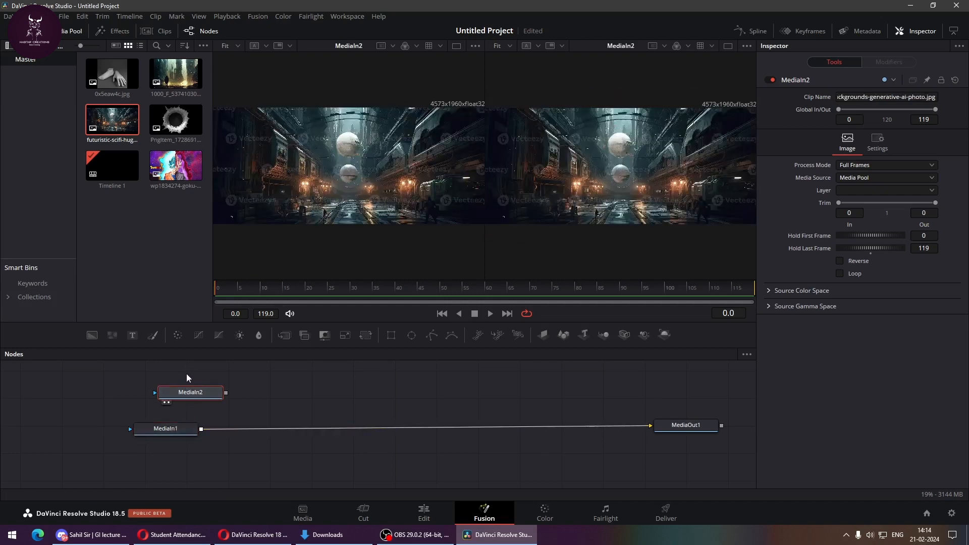
pyautogui.click(178, 430)
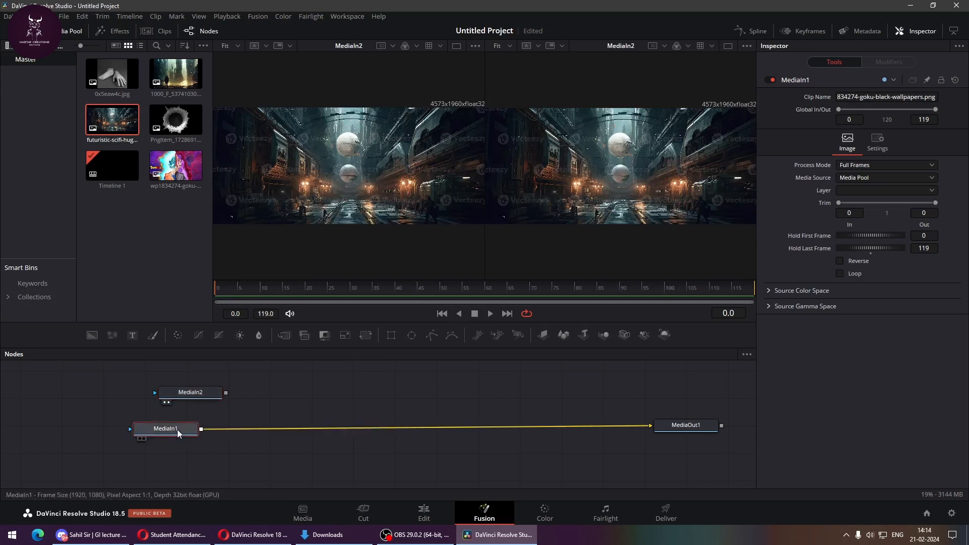
pyautogui.press('2')
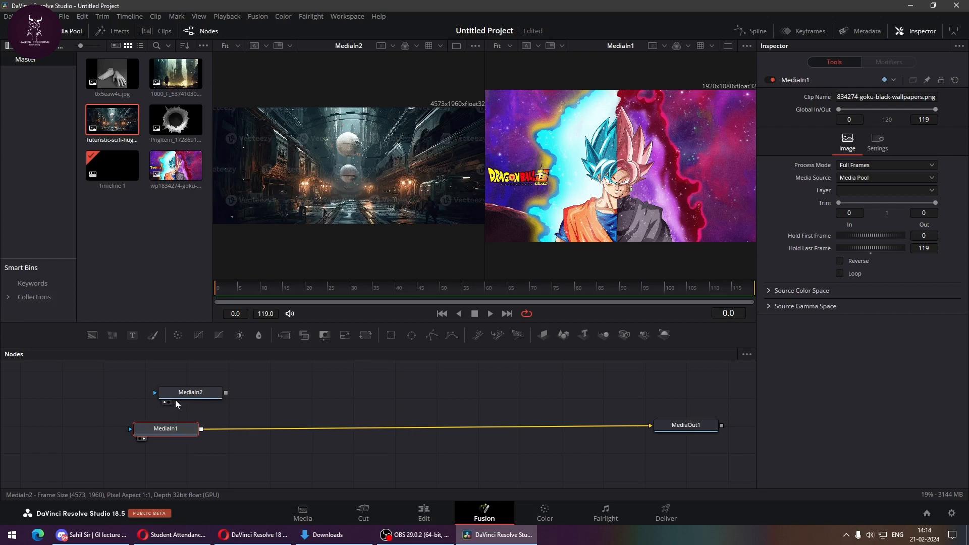
# - Space the nodes out, with MediaIn2 slightly higher and MediaIn1 and MediaOut1 slightly lower in the node area
pyautogui.moveTo(174, 400); pyautogui.dragTo(169, 393)
pyautogui.moveTo(171, 430); pyautogui.dragTo(186, 444)
pyautogui.moveTo(694, 430); pyautogui.dragTo(699, 445)
# - Rename the MediaOut1 node to Final
pyautogui.click(692, 444)
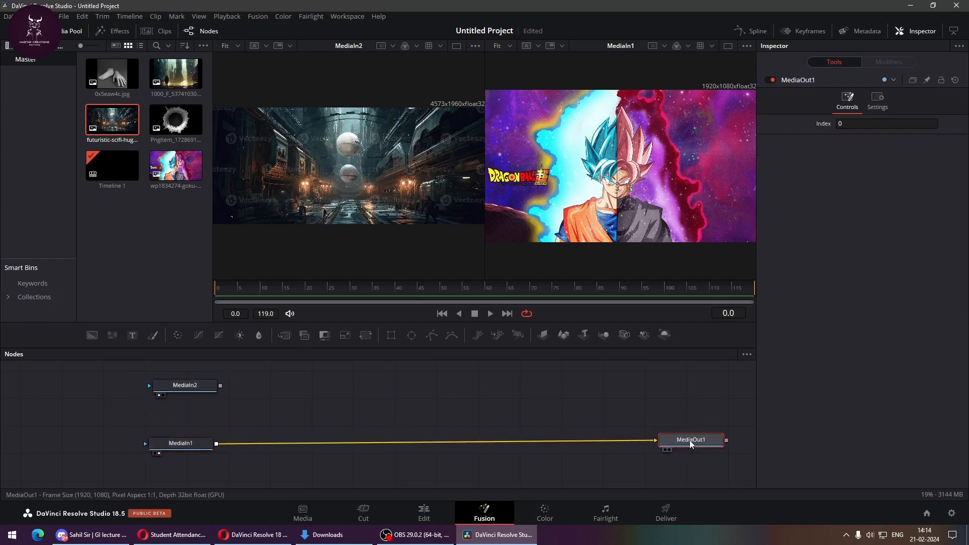
pyautogui.press('F2')
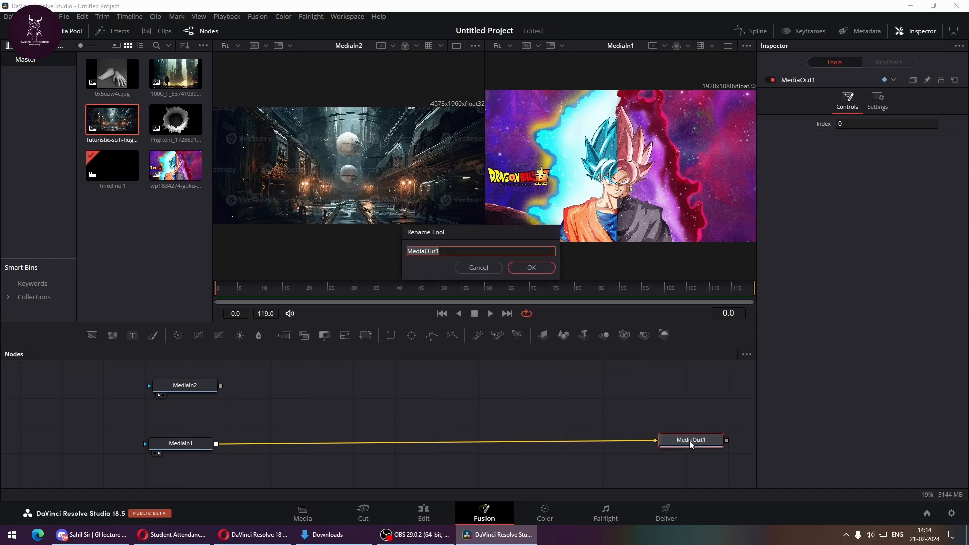
pyautogui.write('Final')
pyautogui.press('Return')
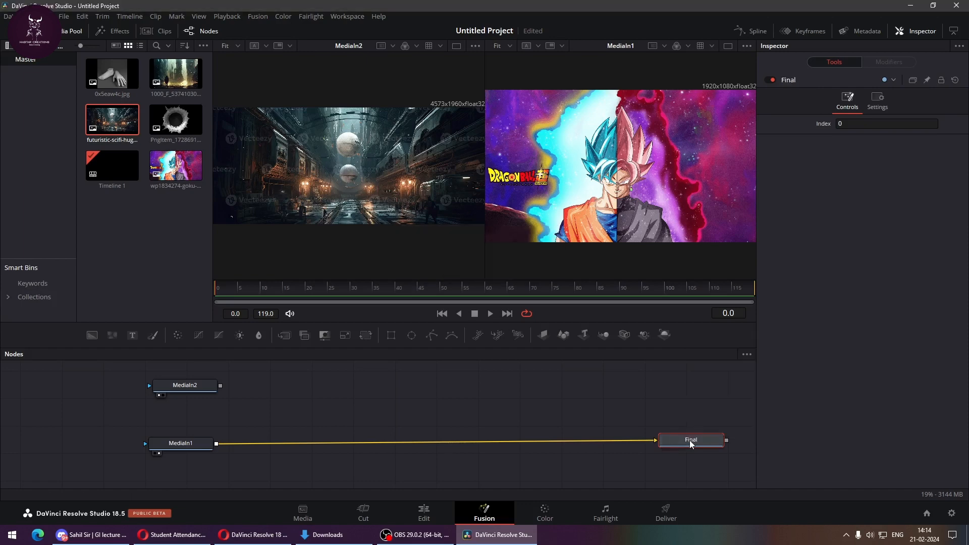
# - Rename the MediaIn1 node to GokuImage
pyautogui.click(183, 445)
pyautogui.press('F2')
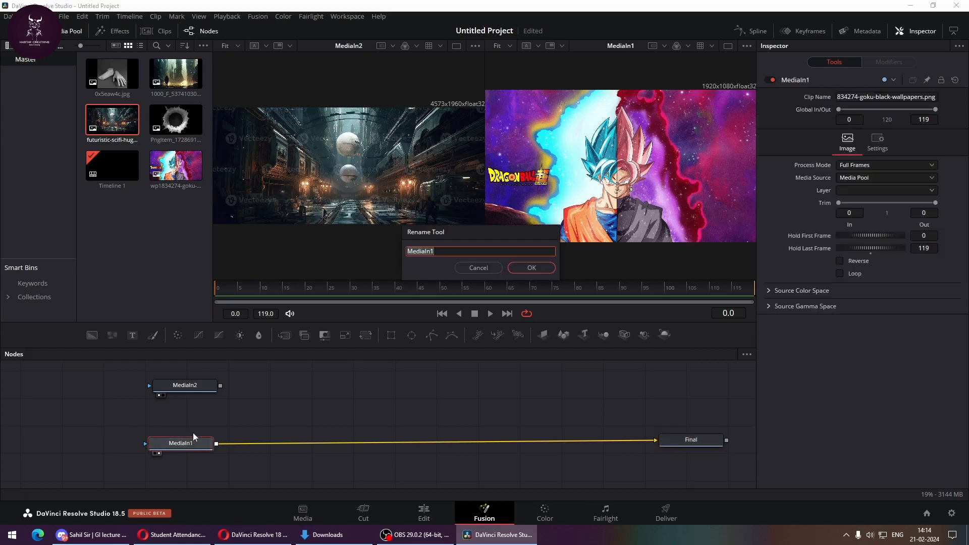
pyautogui.write('GokuImage')
pyautogui.press('Return')
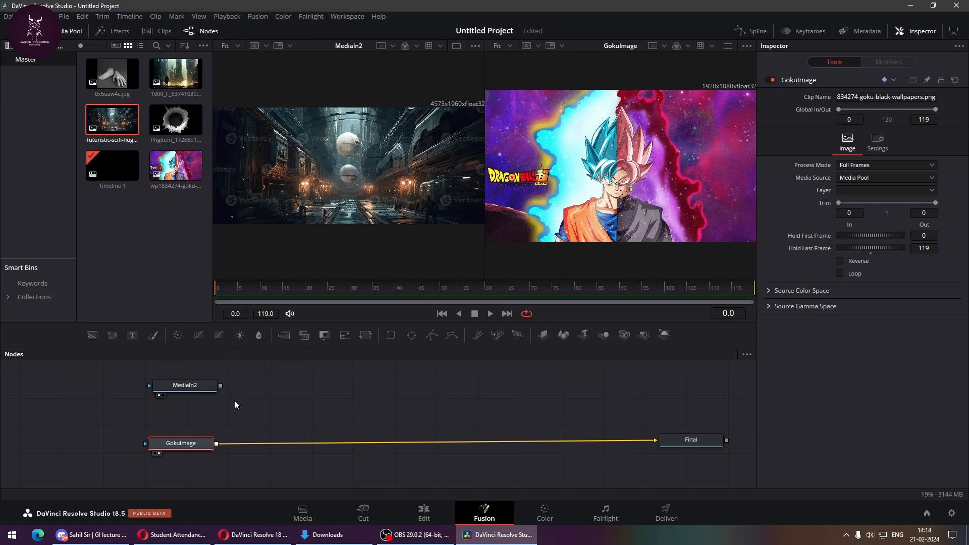
# - Rename the MediaIn2 node to SpaceCraft and move it closer to the GokuImage node
pyautogui.click(197, 392)
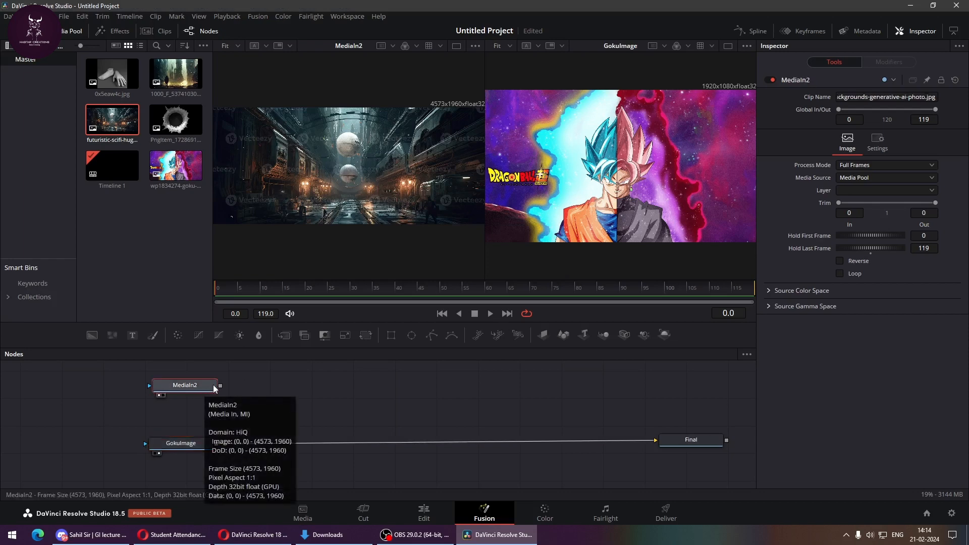
pyautogui.press('F2')
pyautogui.write('Spa')
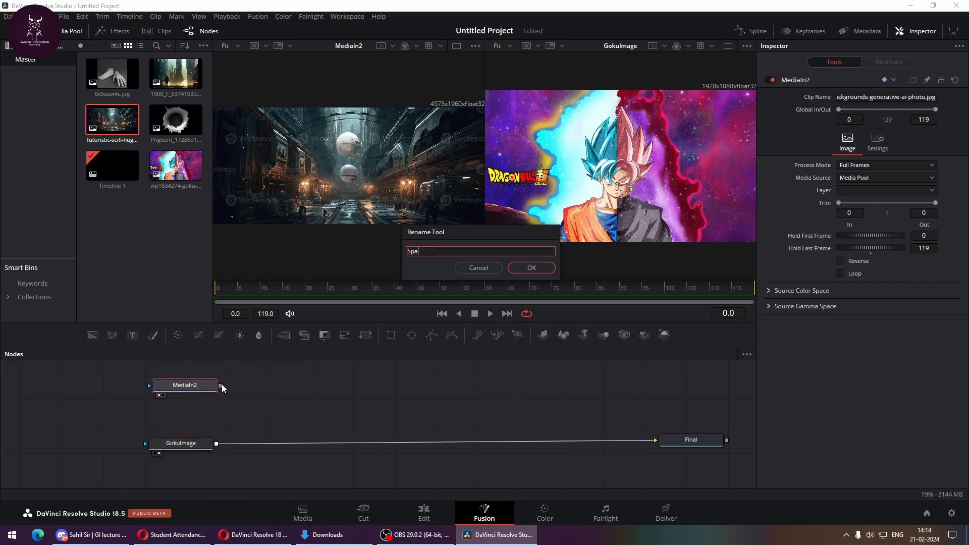
pyautogui.write('ceCraft')
pyautogui.press('Return')
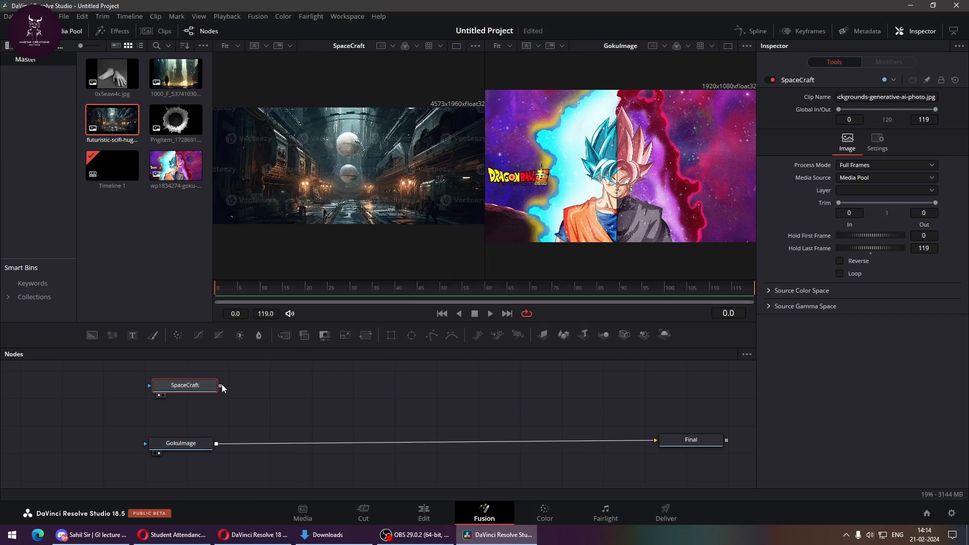
pyautogui.moveTo(195, 384)
pyautogui.mouseDown()
pyautogui.moveTo(202, 430)
pyautogui.moveTo(194, 401)
pyautogui.mouseUp()
pyautogui.moveTo(188, 443)
pyautogui.mouseDown()
pyautogui.moveTo(196, 459)
pyautogui.moveTo(190, 446)
pyautogui.mouseUp()
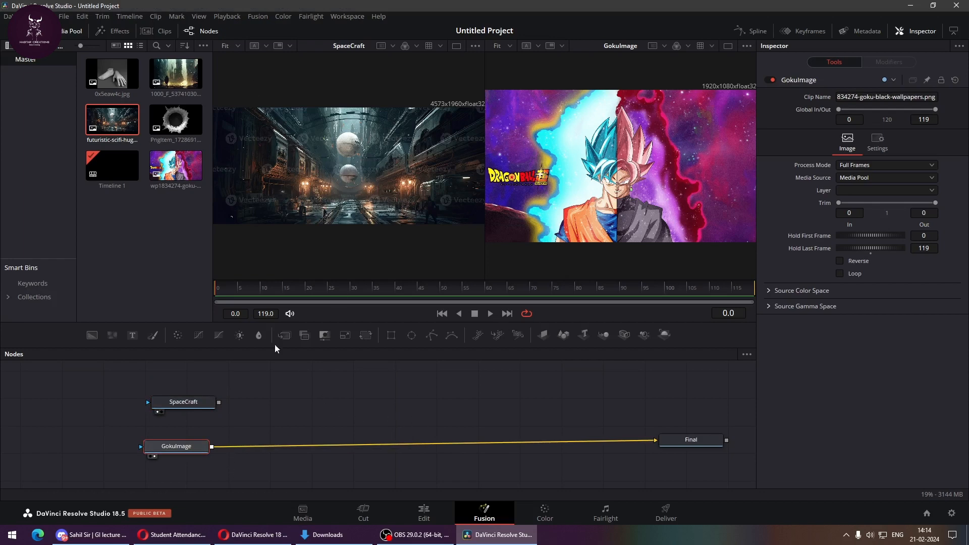
# - Delete the SpaceCraft, GokuImage and Final nodes, and clear the remaining clip from the timeline on the Edit page
pyautogui.click(198, 401)
pyautogui.press('Delete')
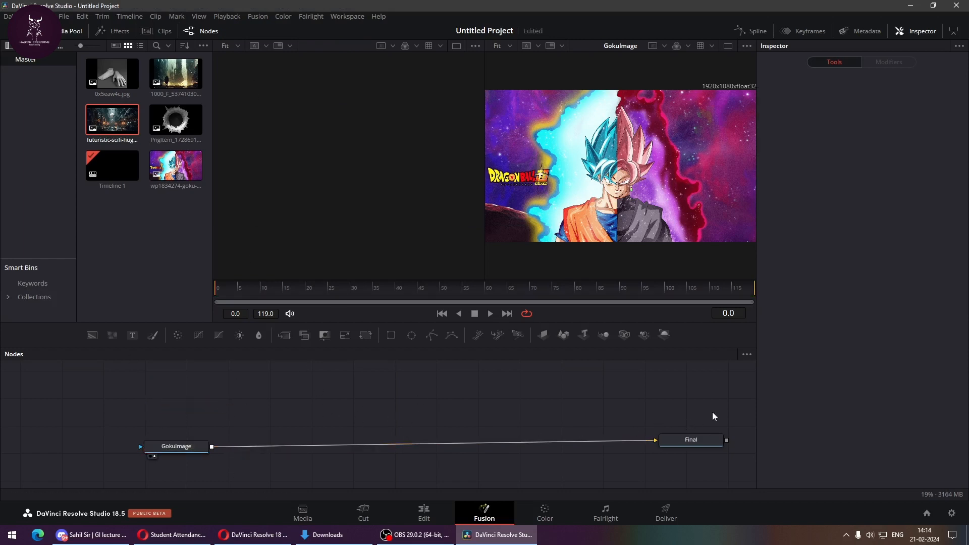
pyautogui.moveTo(712, 411); pyautogui.dragTo(122, 458)
pyautogui.press('Delete')
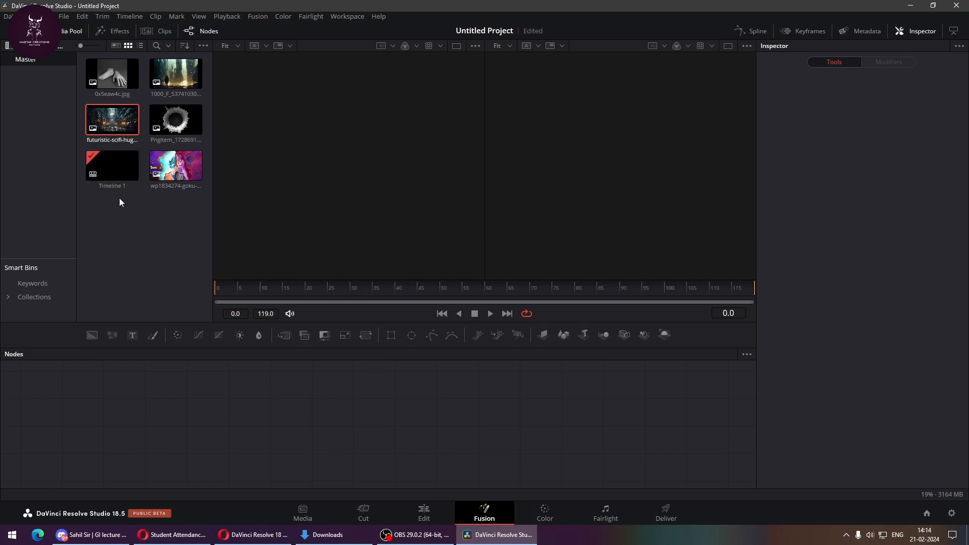
pyautogui.click(429, 510)
pyautogui.moveTo(346, 450)
pyautogui.mouseDown()
pyautogui.moveTo(374, 447)
pyautogui.moveTo(352, 448)
pyautogui.mouseUp()
pyautogui.press('Delete')
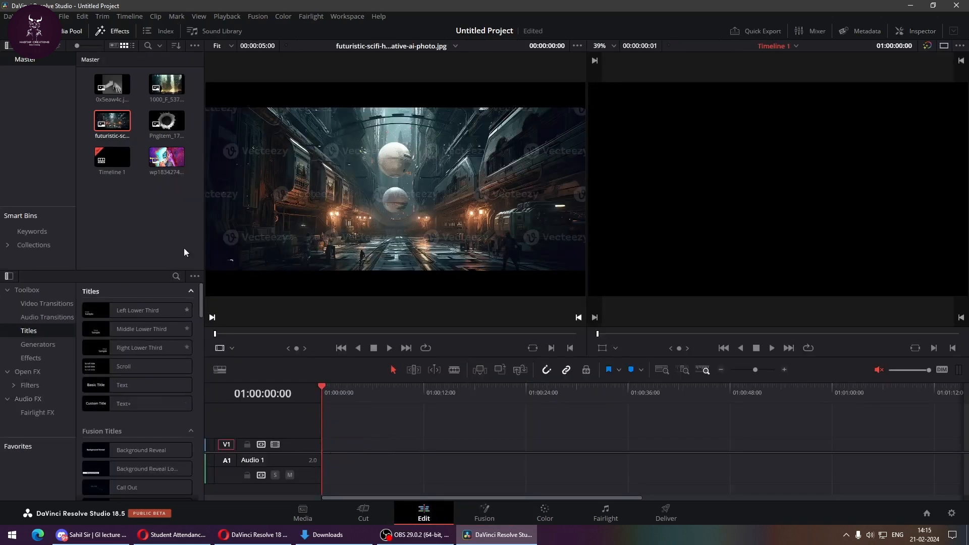
# - Place the futuristic sci-fi image on track V1 and stack 0x5eaw4c.jpg above it on V2, both at the timeline start
pyautogui.moveTo(112, 121); pyautogui.dragTo(364, 446)
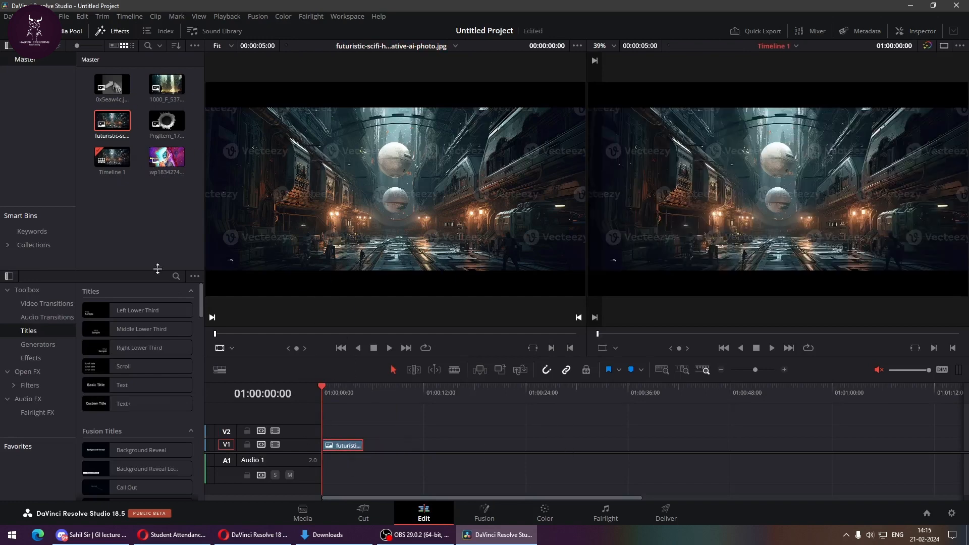
pyautogui.click(112, 86)
pyautogui.moveTo(112, 85); pyautogui.dragTo(323, 429)
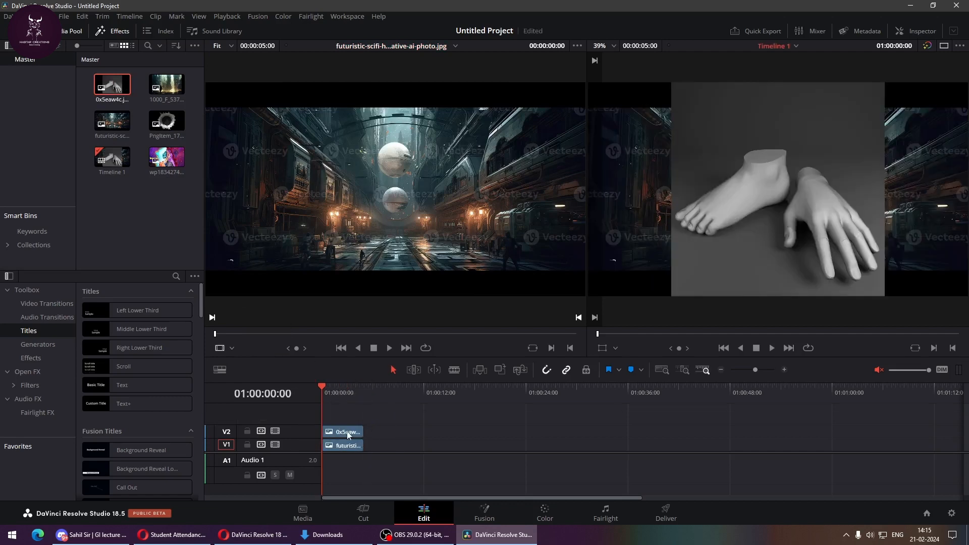
# - Transform the 0x5eaw4c.jpg clip with zoom 0.400, rotation angle -173.130 and pitch -0.561
pyautogui.click(347, 433)
pyautogui.click(915, 31)
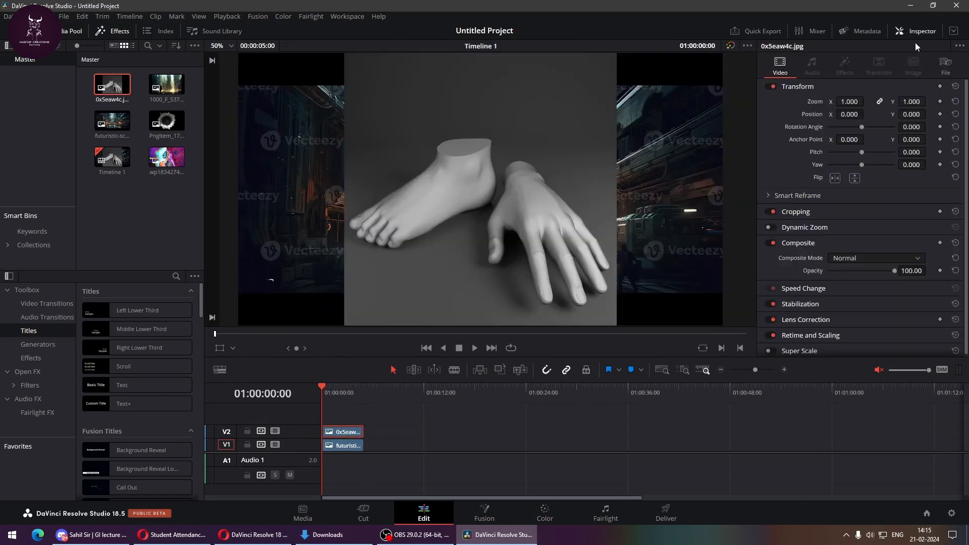
pyautogui.moveTo(858, 126); pyautogui.dragTo(849, 150)
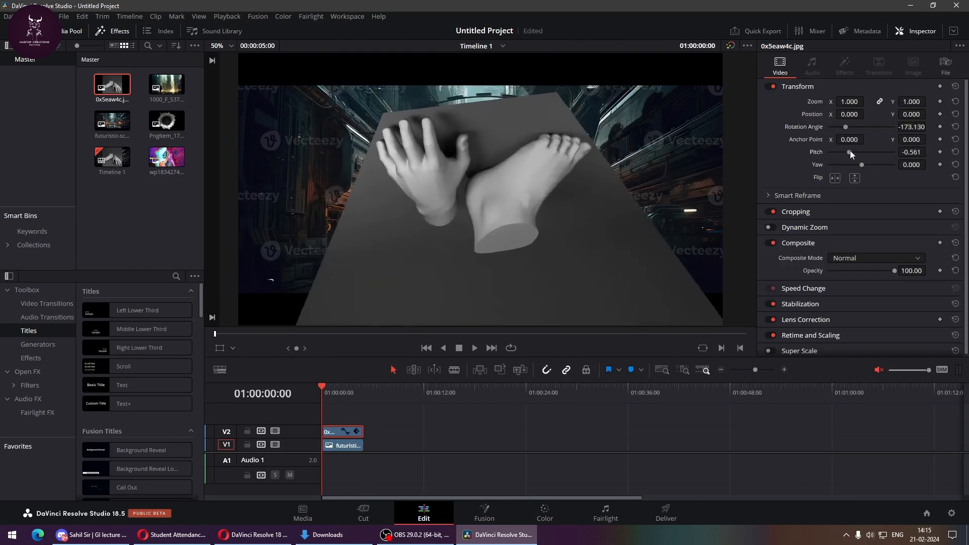
pyautogui.moveTo(849, 102); pyautogui.dragTo(819, 102)
pyautogui.click(113, 121)
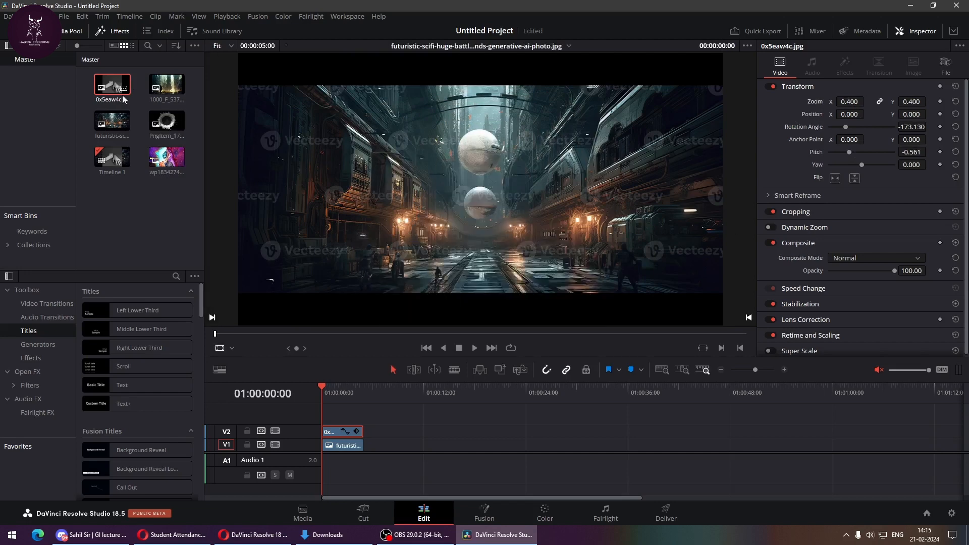
# - Add the 1000_F_537410306 image on V3 above the other clips, with zoom 0.200 and rotation angle 74.200
pyautogui.moveTo(166, 84); pyautogui.dragTo(346, 417)
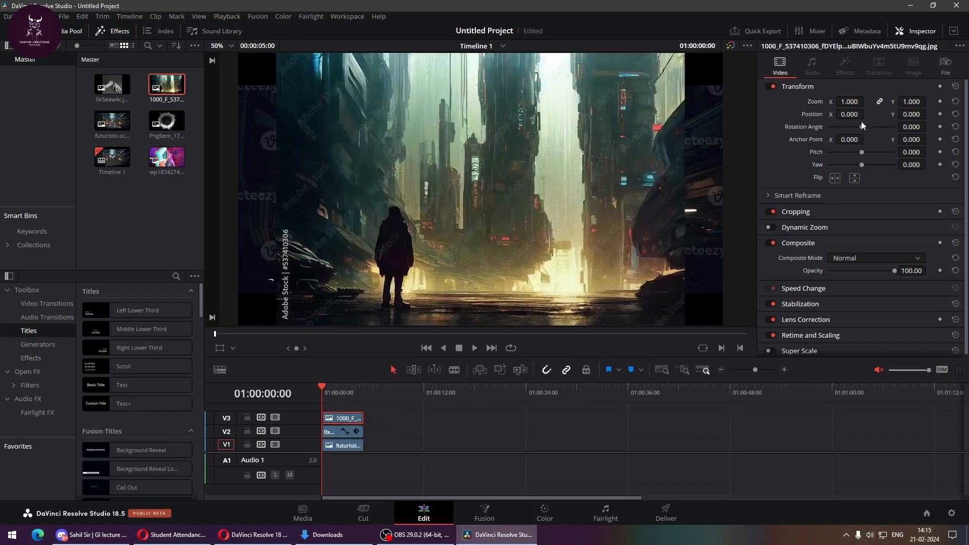
pyautogui.moveTo(861, 121); pyautogui.dragTo(817, 102)
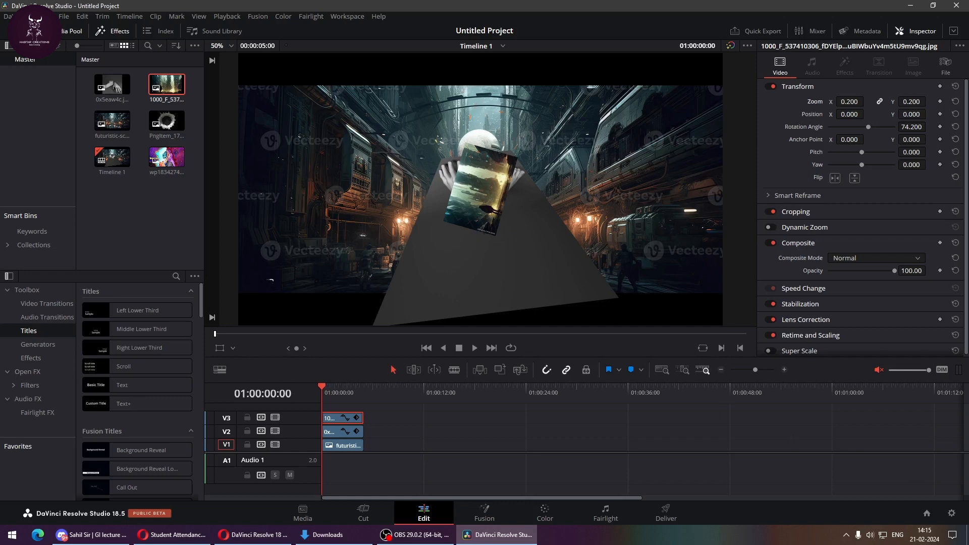
# - Delete all three stacked image clips from the timeline
pyautogui.hotkey('alt', 'Tab')
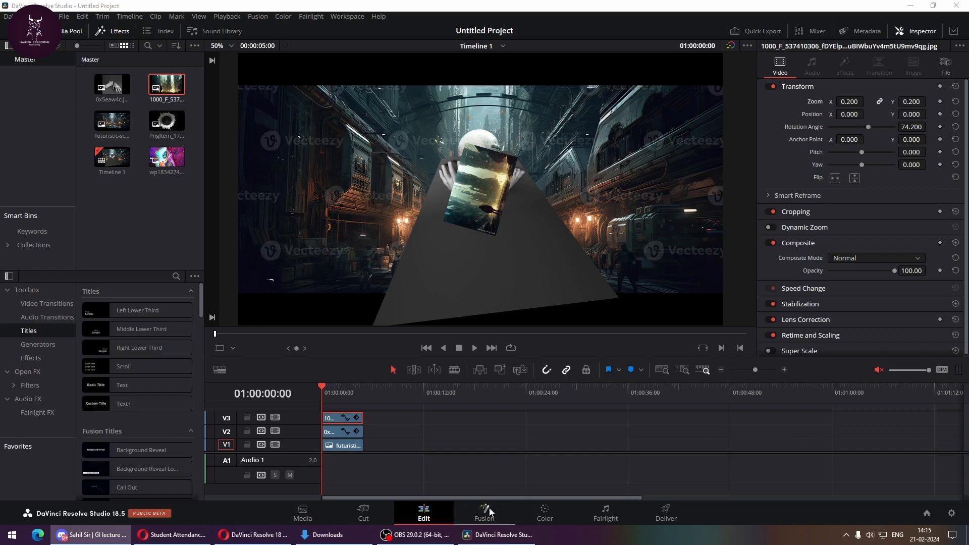
pyautogui.moveTo(465, 459); pyautogui.dragTo(306, 409)
pyautogui.press('Delete')
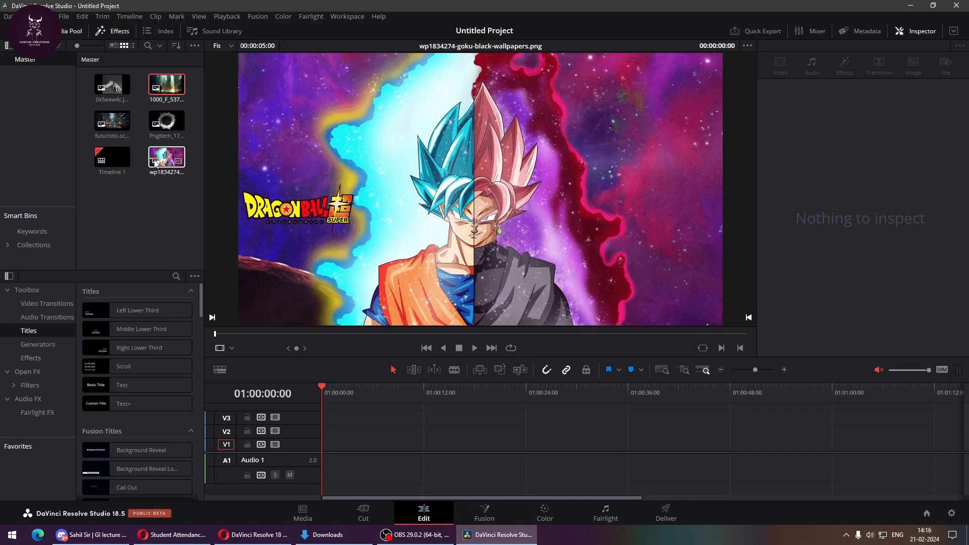
# - On the Fusion page, add the futuristic sci-fi image as a node and space MediaOut1 far to the right of it
pyautogui.click(484, 512)
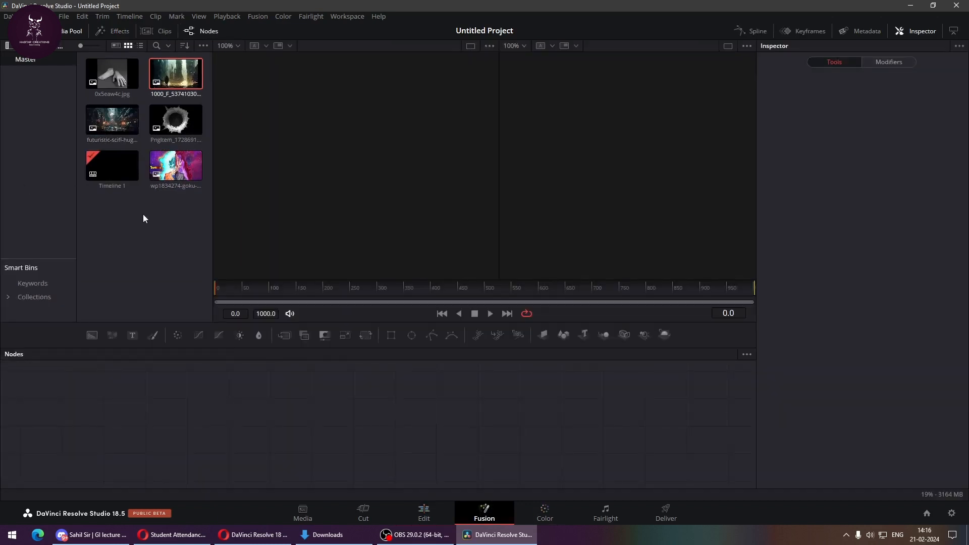
pyautogui.moveTo(125, 123); pyautogui.dragTo(205, 425)
pyautogui.moveTo(261, 408); pyautogui.dragTo(675, 403)
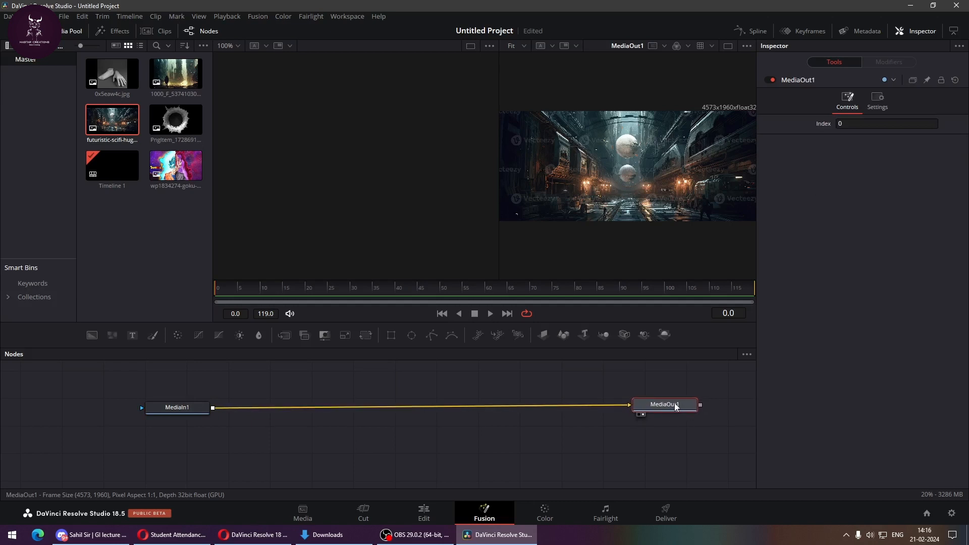
# - Rename the MediaOut1 node to Final
pyautogui.press('F2')
pyautogui.write('Final')
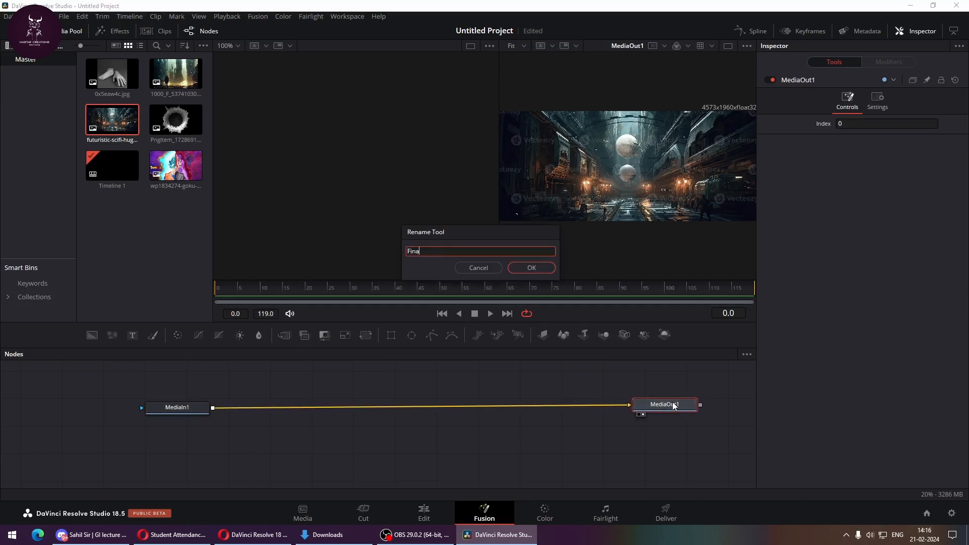
pyautogui.press('Return')
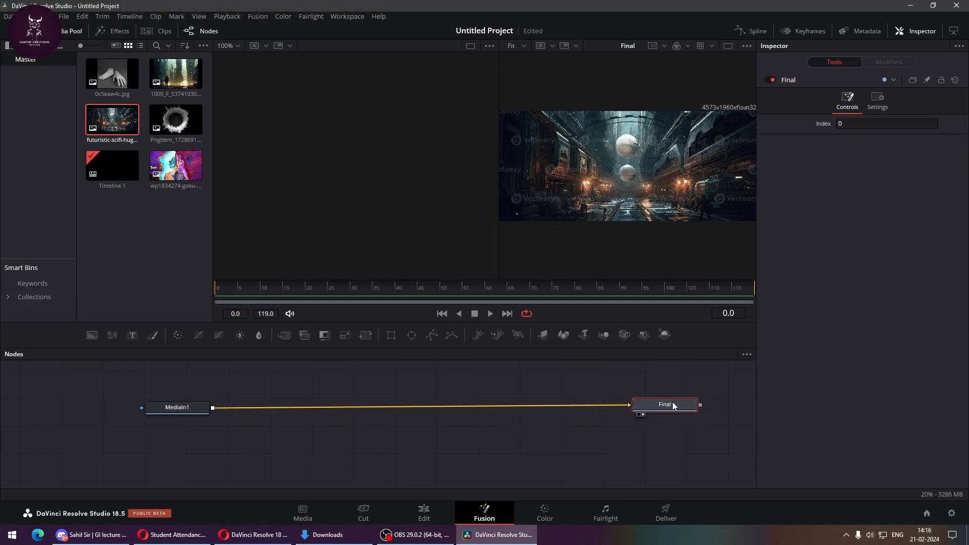
# - Rename the MediaIn1 node to SpaceCraft
pyautogui.click(199, 405)
pyautogui.press('F2')
pyautogui.write('Spa')
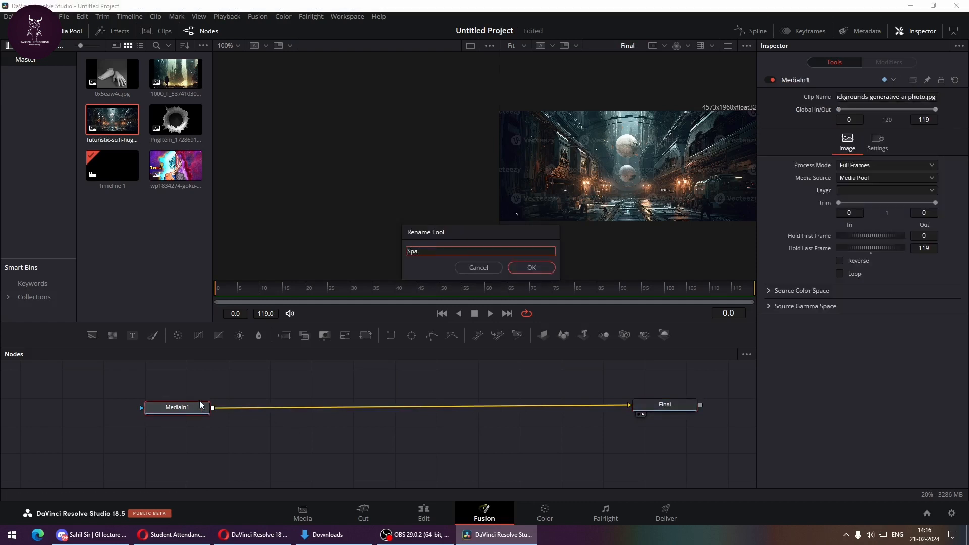
pyautogui.write('ce Craft')
pyautogui.press('Return')
# - Line up the SpaceCraft and Final nodes level with each other at opposite ends of the node area
pyautogui.moveTo(200, 406); pyautogui.dragTo(156, 432)
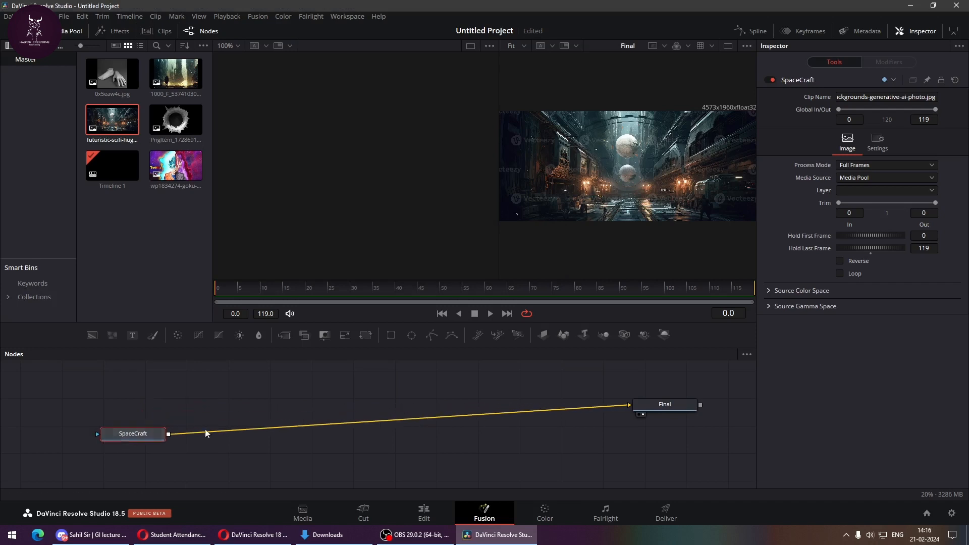
pyautogui.moveTo(683, 404); pyautogui.dragTo(697, 422)
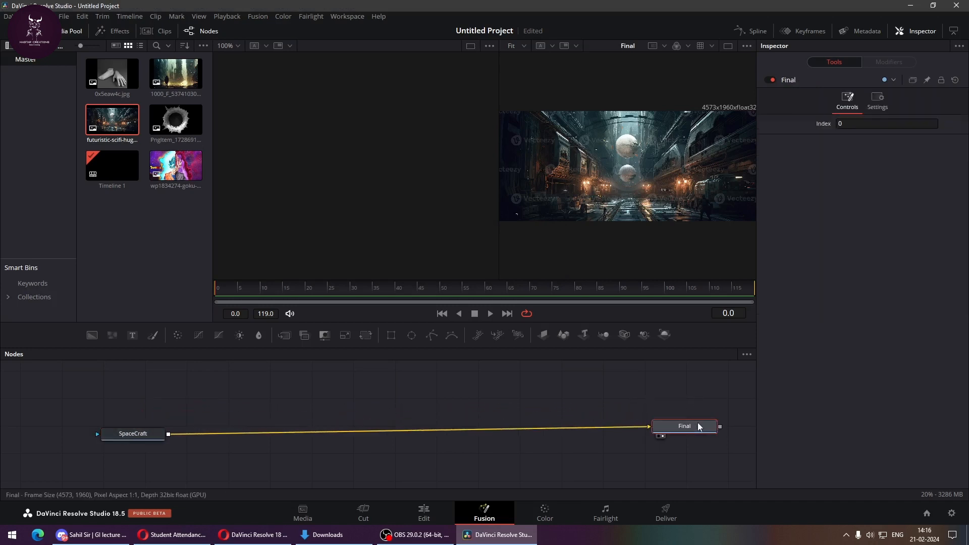
pyautogui.click(449, 460)
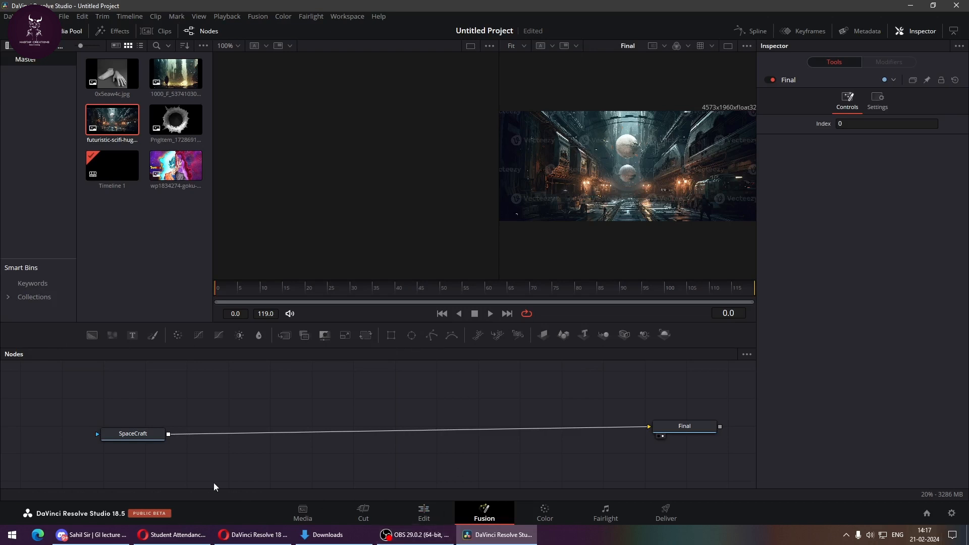
pyautogui.moveTo(156, 433); pyautogui.dragTo(137, 424)
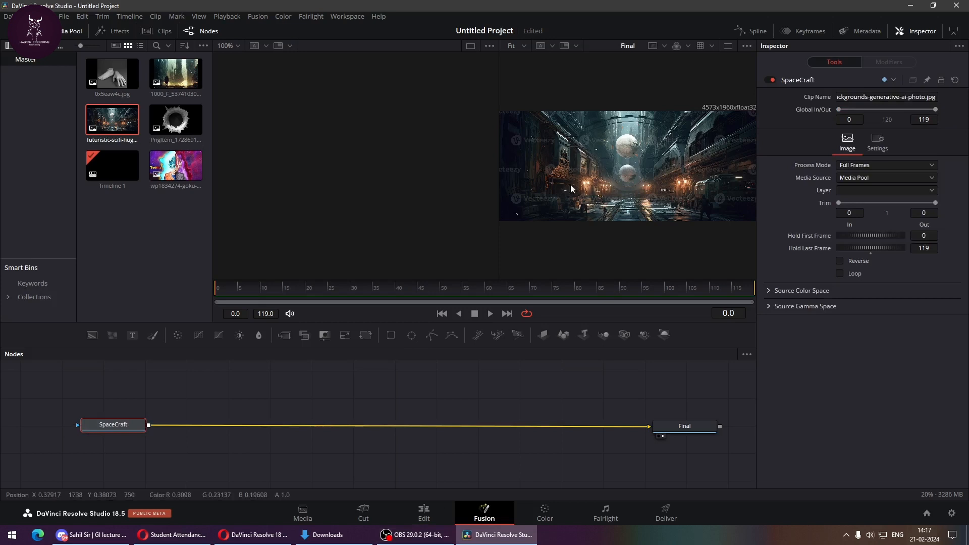
# - Enlarge the second viewer, and narrow the media pool and its bin list
pyautogui.moveTo(498, 186); pyautogui.dragTo(459, 188)
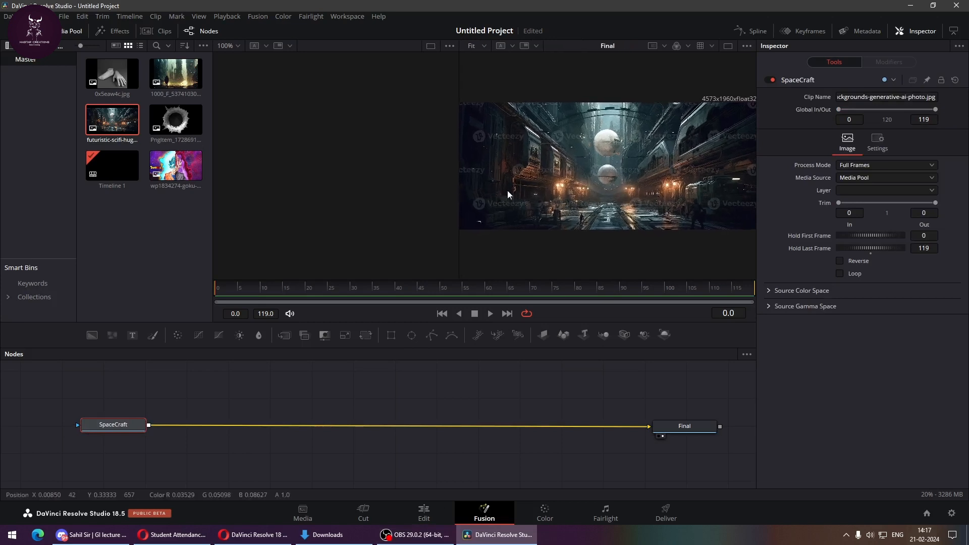
pyautogui.click(205, 214)
pyautogui.moveTo(213, 211); pyautogui.dragTo(156, 211)
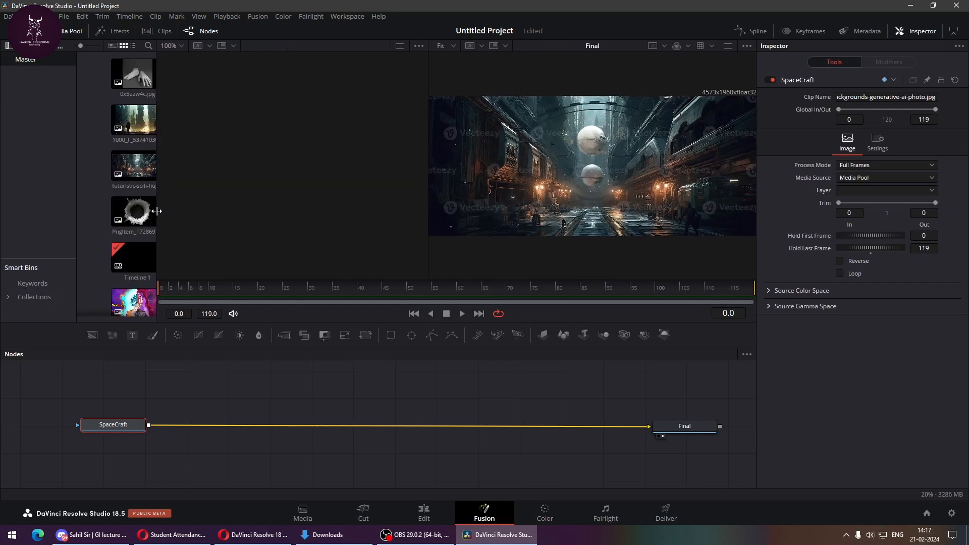
pyautogui.moveTo(76, 204); pyautogui.dragTo(51, 203)
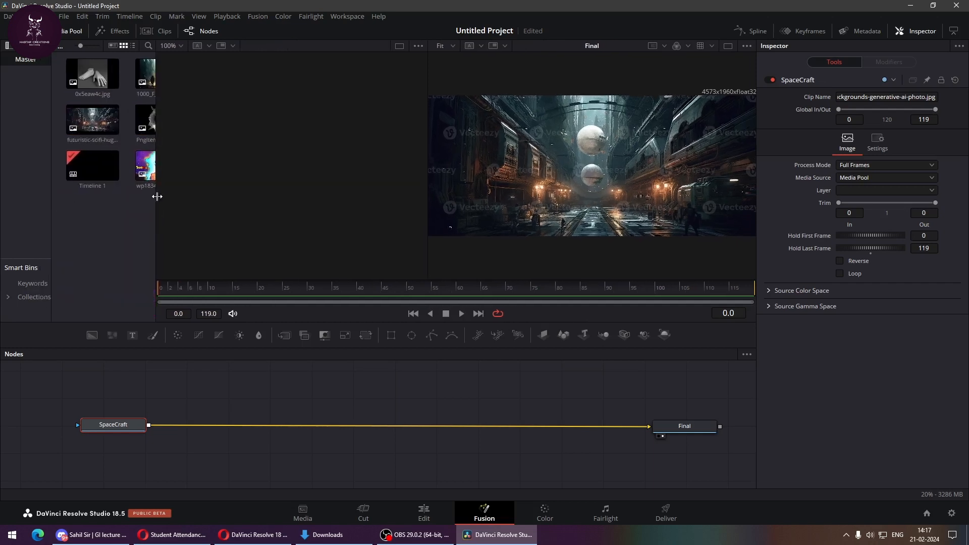
pyautogui.moveTo(156, 203); pyautogui.dragTo(128, 203)
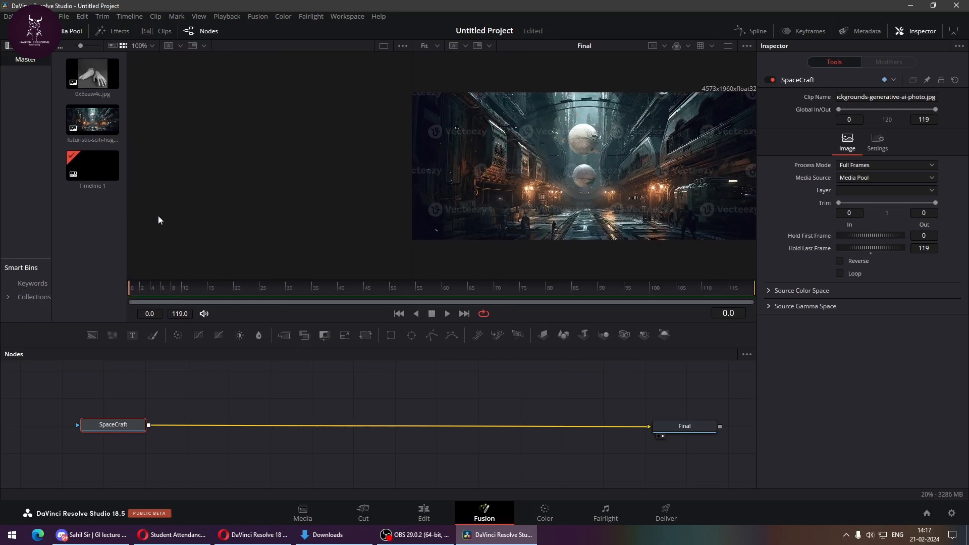
# - Shrink the media pool thumbnails and widen the media pool until three thumbnails fit in each row
pyautogui.click(113, 46)
pyautogui.click(100, 47)
pyautogui.moveTo(81, 46); pyautogui.dragTo(74, 46)
pyautogui.moveTo(127, 152); pyautogui.dragTo(200, 163)
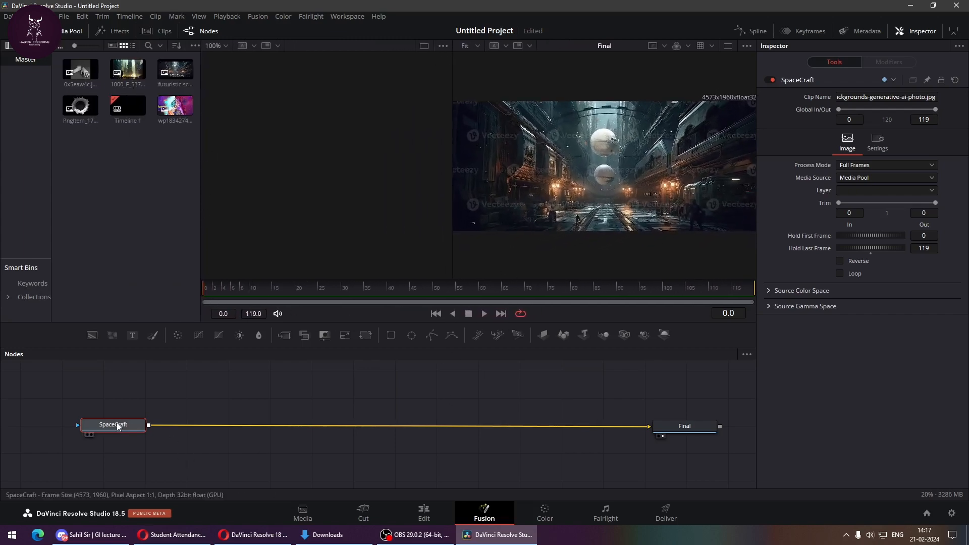
# - Show the SpaceCraft node in the first viewer, and toggle Final off and back on in the second viewer
pyautogui.press('1')
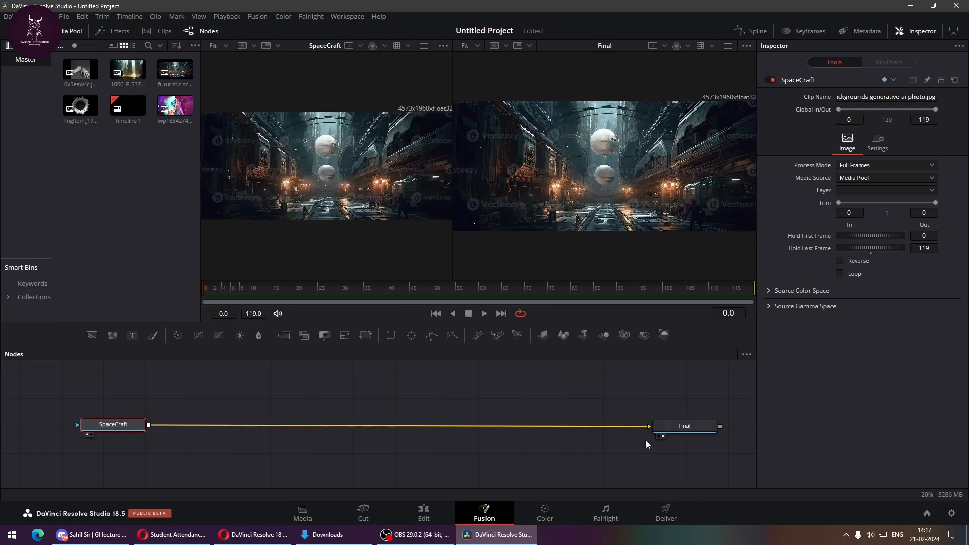
pyautogui.click(695, 425)
pyautogui.press('2')
pyautogui.press('2')
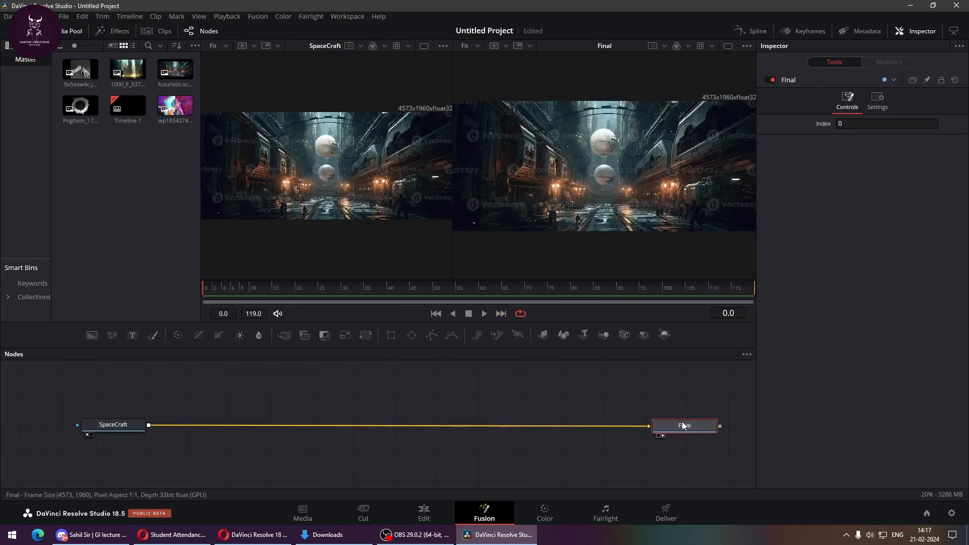
# - Inspect the connection from SpaceCraft to Final, and open the Edit page to view the Fusion composition on the timeline
pyautogui.click(610, 415)
pyautogui.click(124, 423)
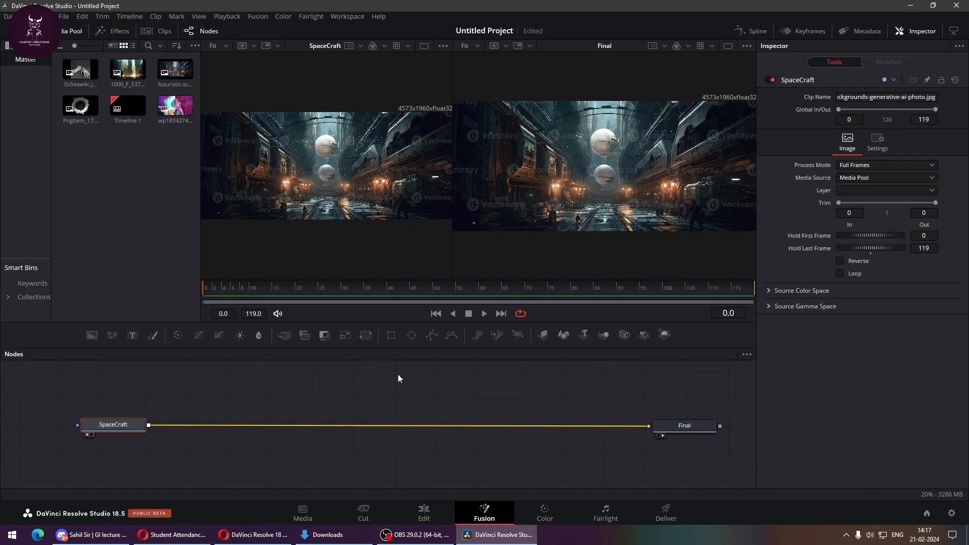
pyautogui.click(382, 414)
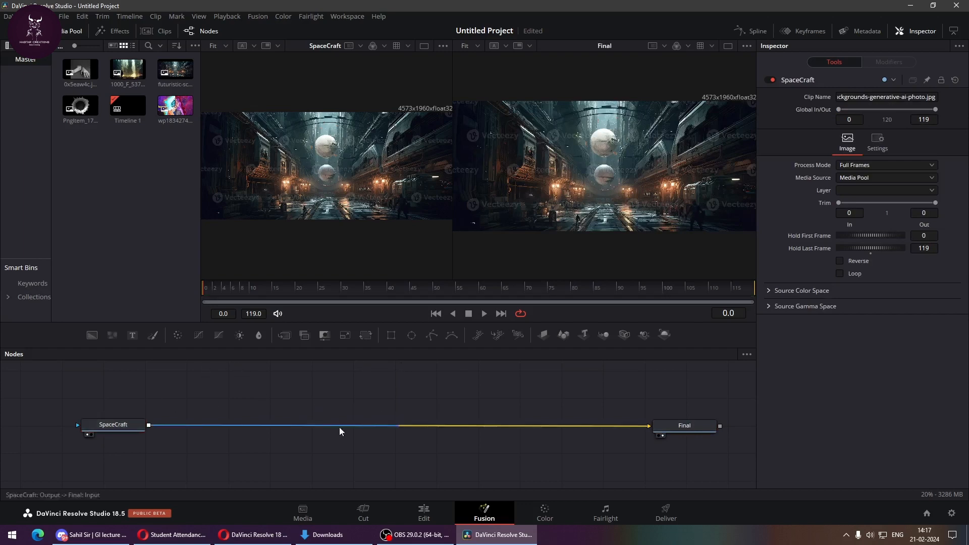
pyautogui.click(424, 512)
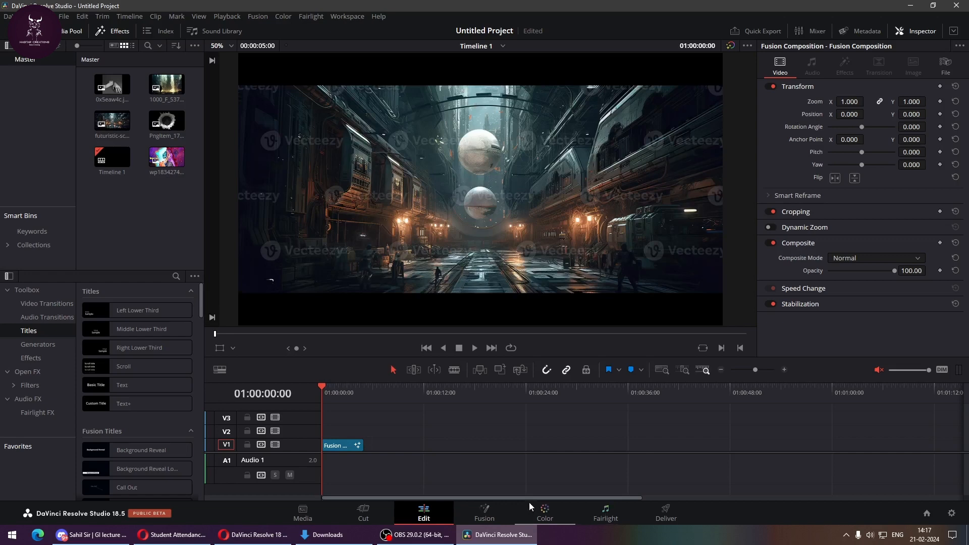
# - Return to the Fusion page and add a Color Corrector node in the empty area below the SpaceCraft-to-Final connection
pyautogui.click(481, 512)
pyautogui.rightClick(481, 513)
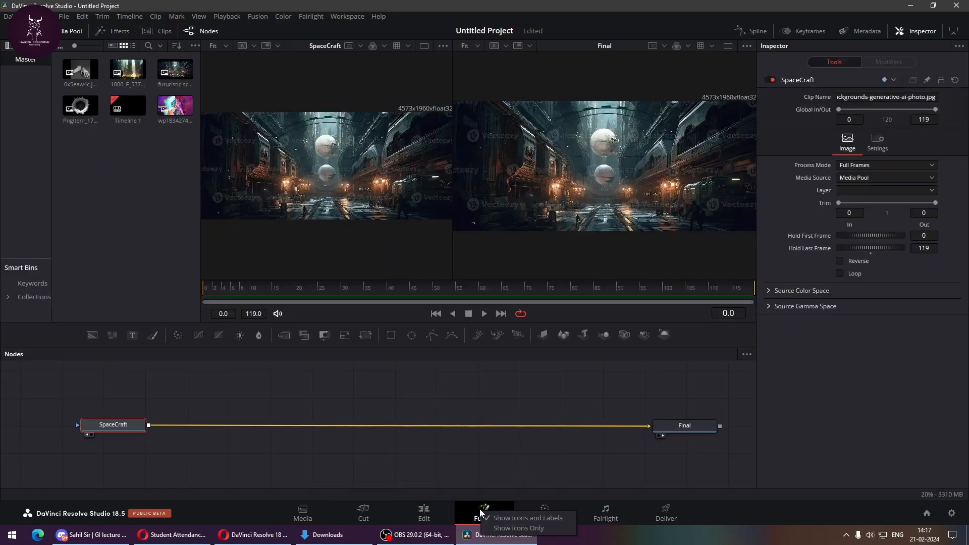
pyautogui.click(293, 458)
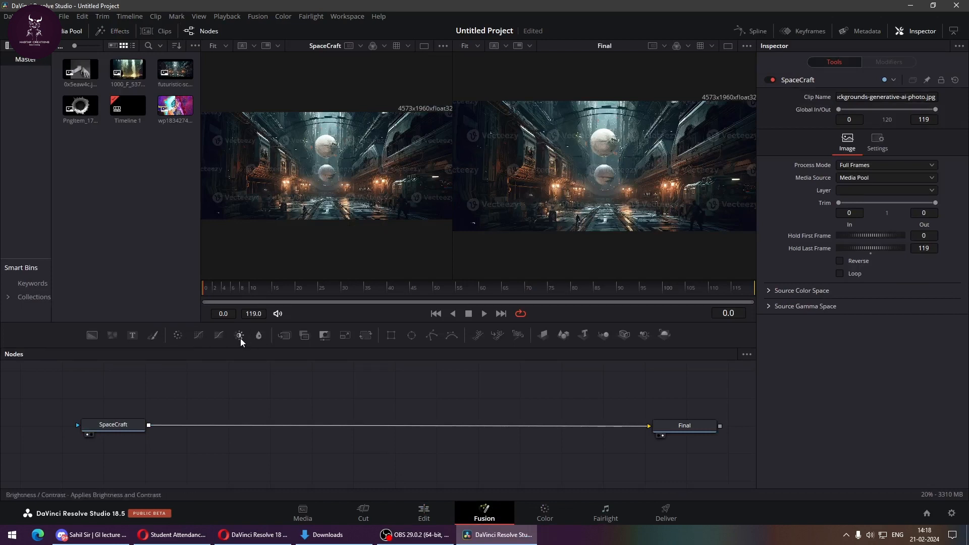
pyautogui.click(179, 337)
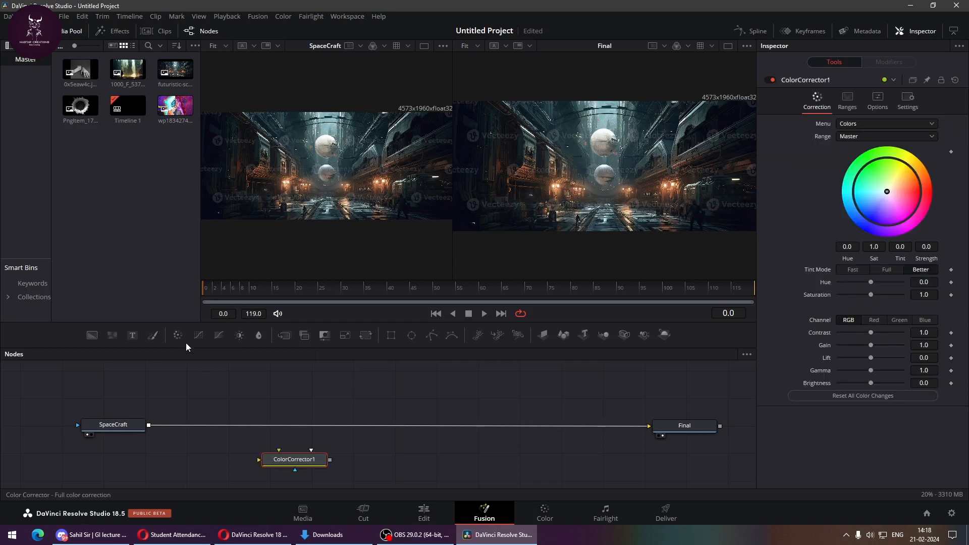
# - Wire the Color Corrector between SpaceCraft and Final through its main input and output, and align it with them
pyautogui.moveTo(304, 467); pyautogui.dragTo(362, 395)
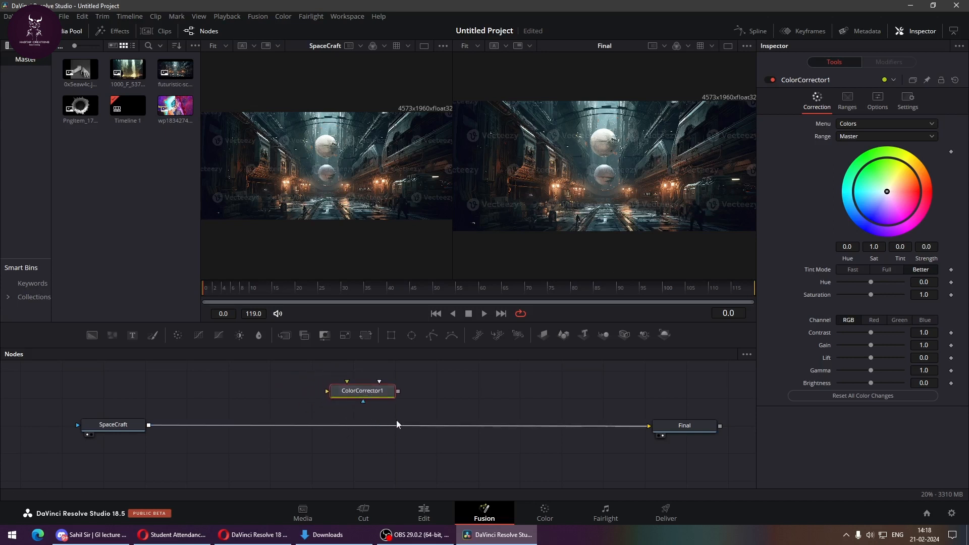
pyautogui.moveTo(474, 425); pyautogui.dragTo(328, 391)
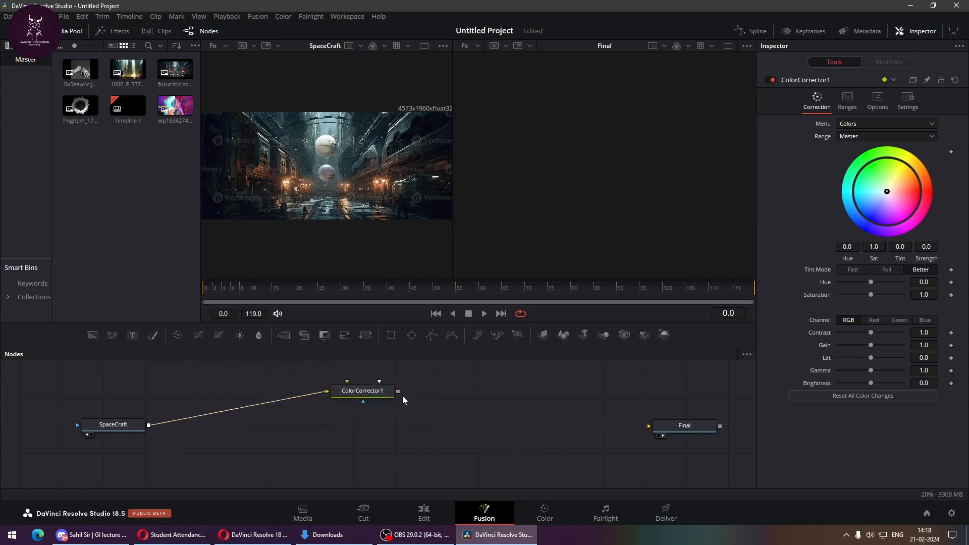
pyautogui.moveTo(398, 392); pyautogui.dragTo(648, 428)
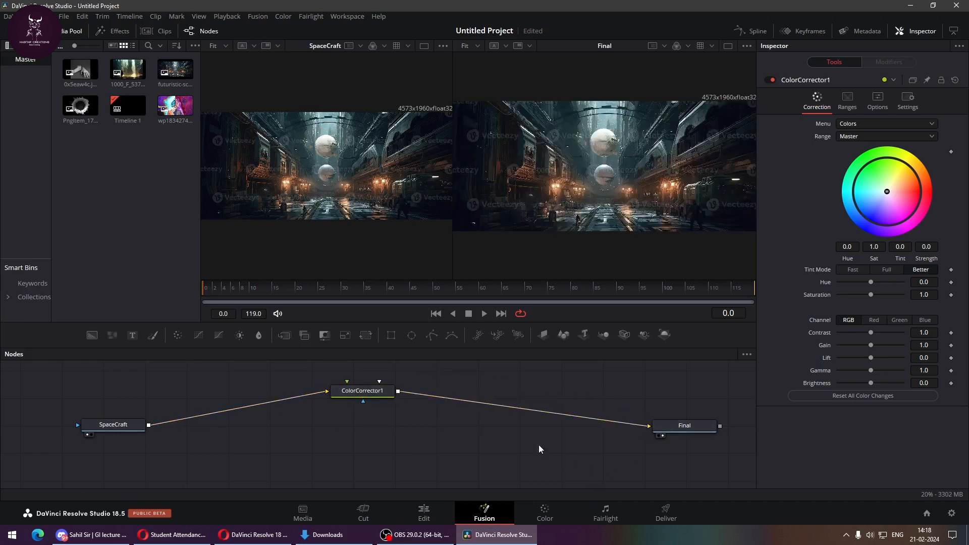
pyautogui.moveTo(370, 392); pyautogui.dragTo(347, 422)
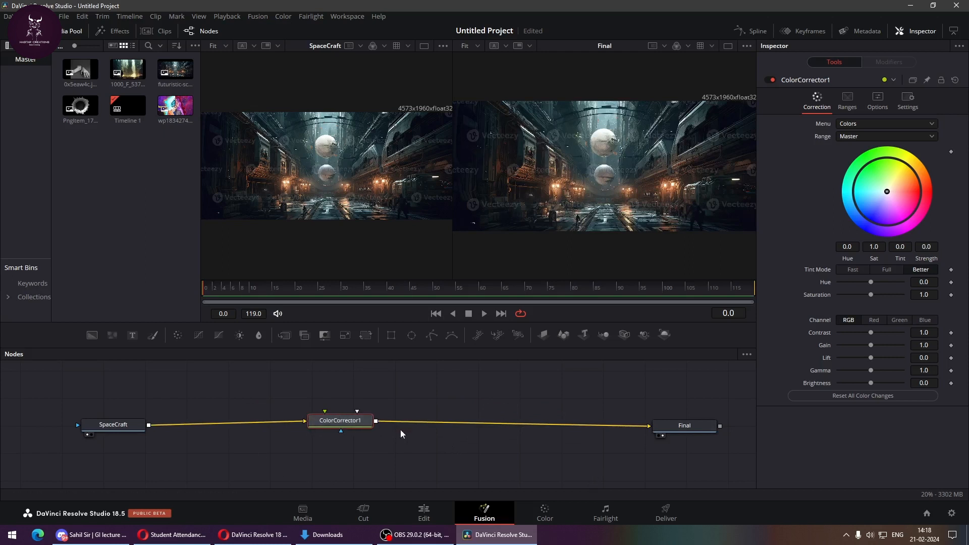
# - Reconnect SpaceCraft directly to Final, and insert the Color Corrector by dropping the node onto that connection line
pyautogui.moveTo(535, 425); pyautogui.dragTo(570, 426)
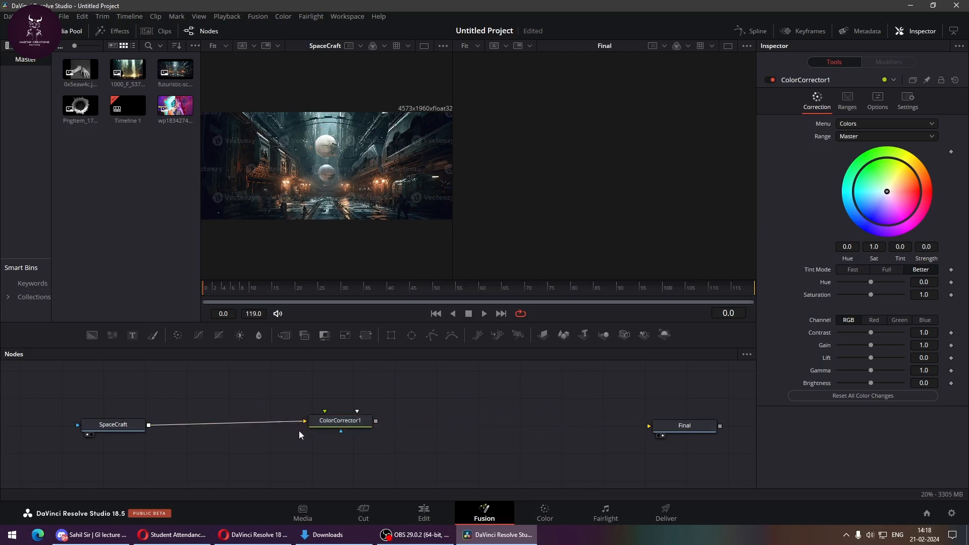
pyautogui.moveTo(295, 421); pyautogui.dragTo(649, 426)
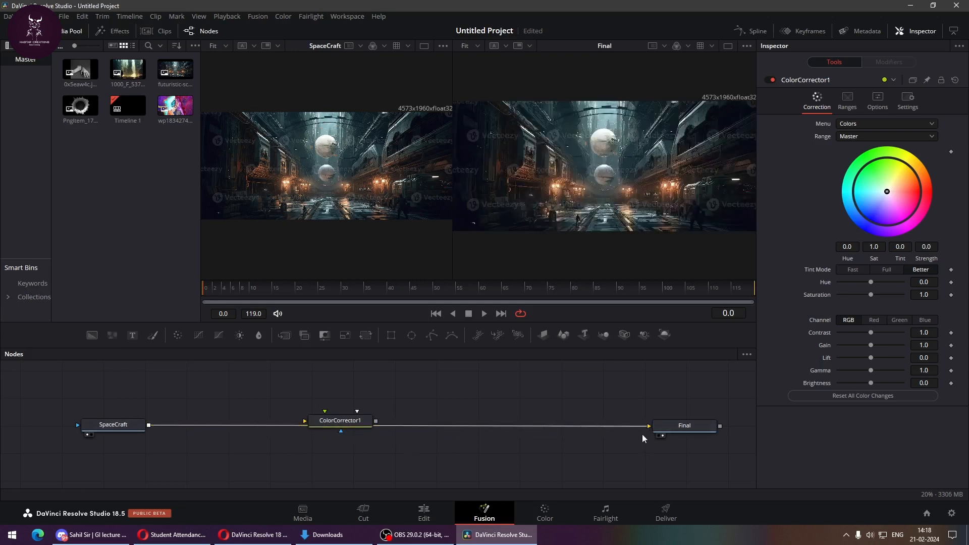
pyautogui.moveTo(335, 421); pyautogui.dragTo(327, 402)
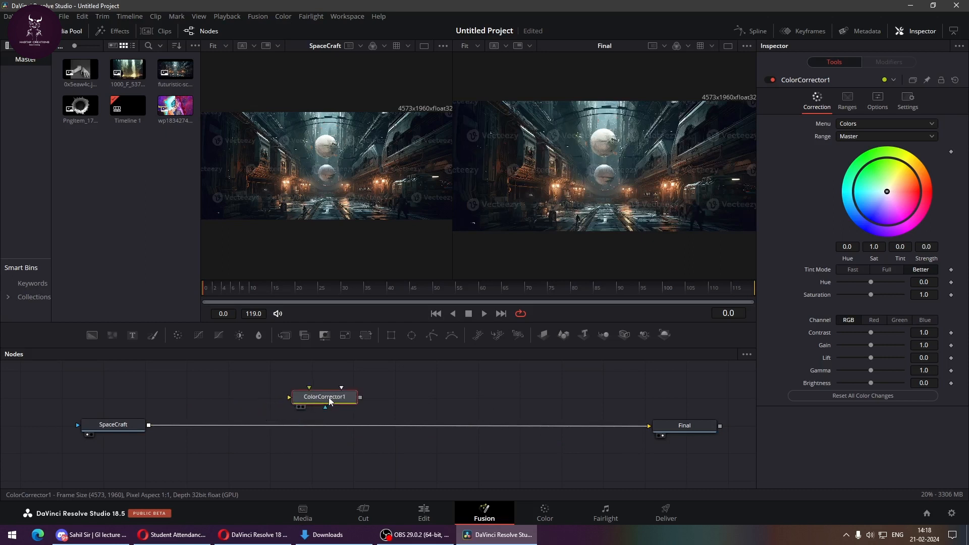
pyautogui.moveTo(335, 400); pyautogui.dragTo(315, 410)
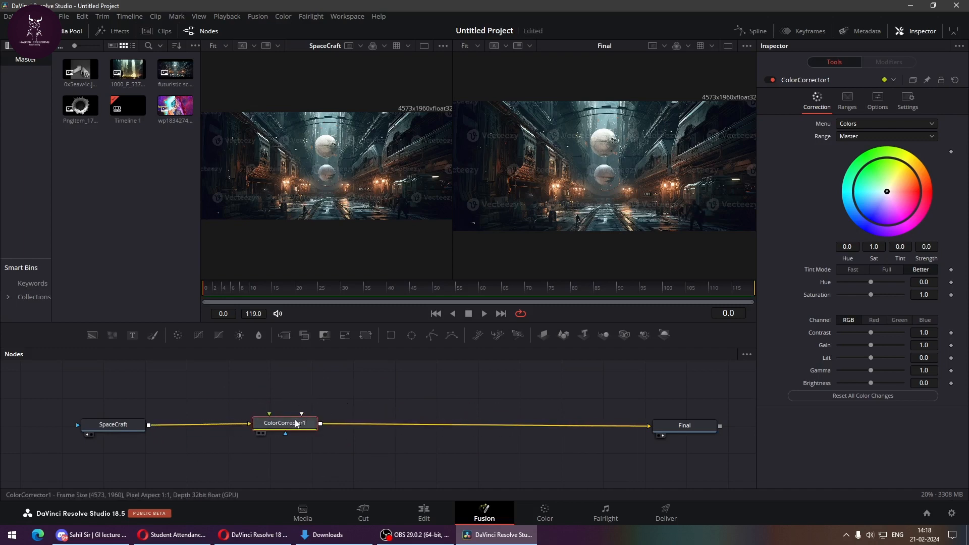
pyautogui.moveTo(287, 423)
pyautogui.mouseDown()
pyautogui.moveTo(289, 411)
pyautogui.moveTo(289, 423)
pyautogui.mouseUp()
# - Examine the settings of the SpaceCraft, Color Corrector and Final nodes one after another
pyautogui.click(137, 422)
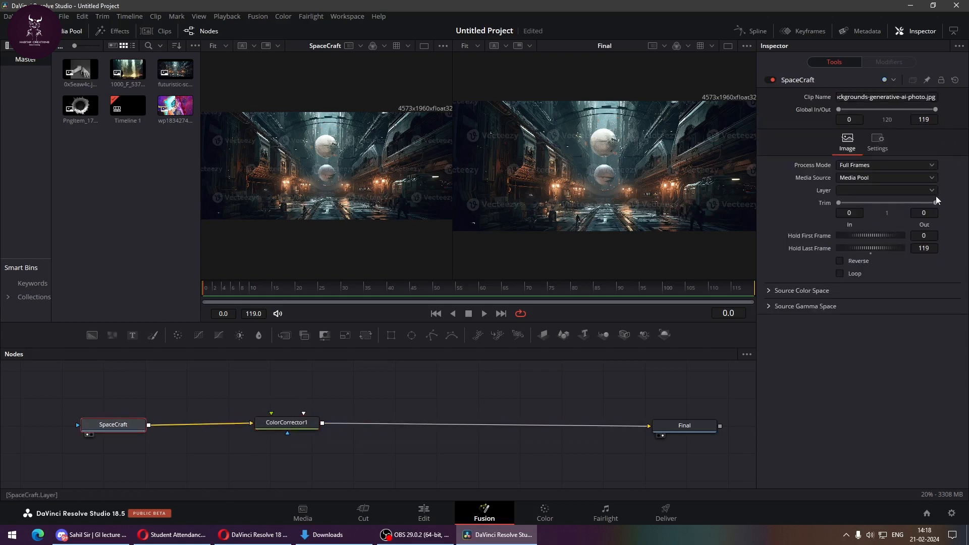
pyautogui.click(298, 427)
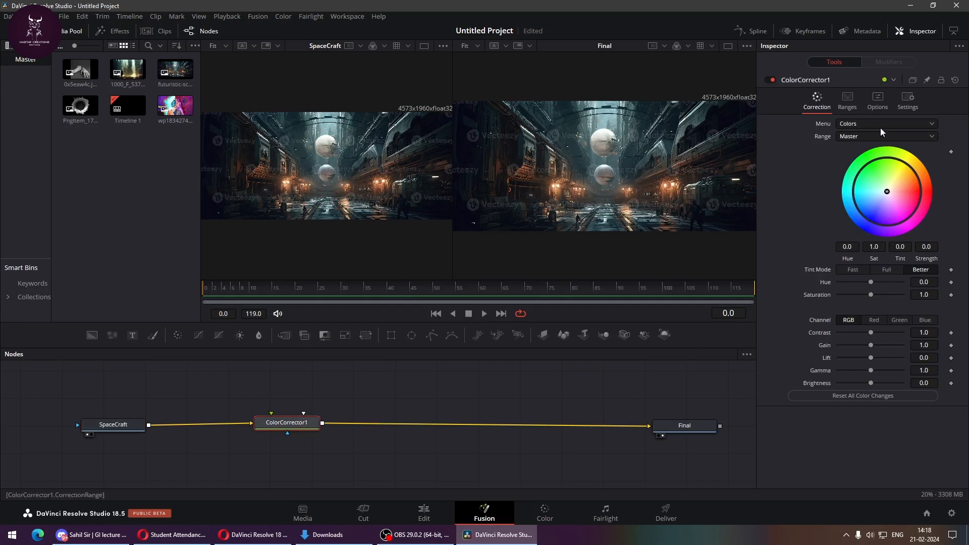
pyautogui.click(682, 426)
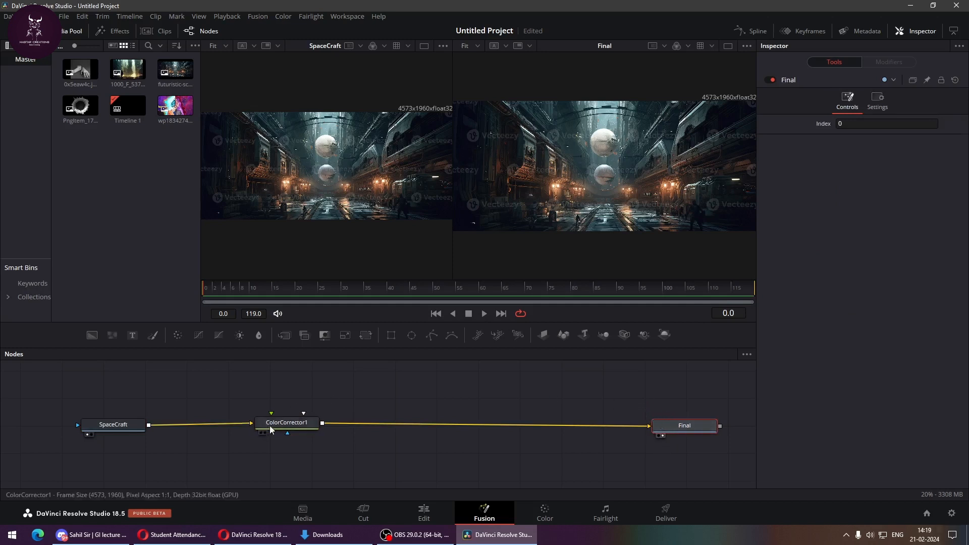
# - Tint the image purple in the Color Corrector with tint about 1.80 and strength about 0.74, and place the node close to SpaceCraft
pyautogui.moveTo(269, 426)
pyautogui.mouseDown()
pyautogui.moveTo(275, 444)
pyautogui.moveTo(286, 423)
pyautogui.mouseUp()
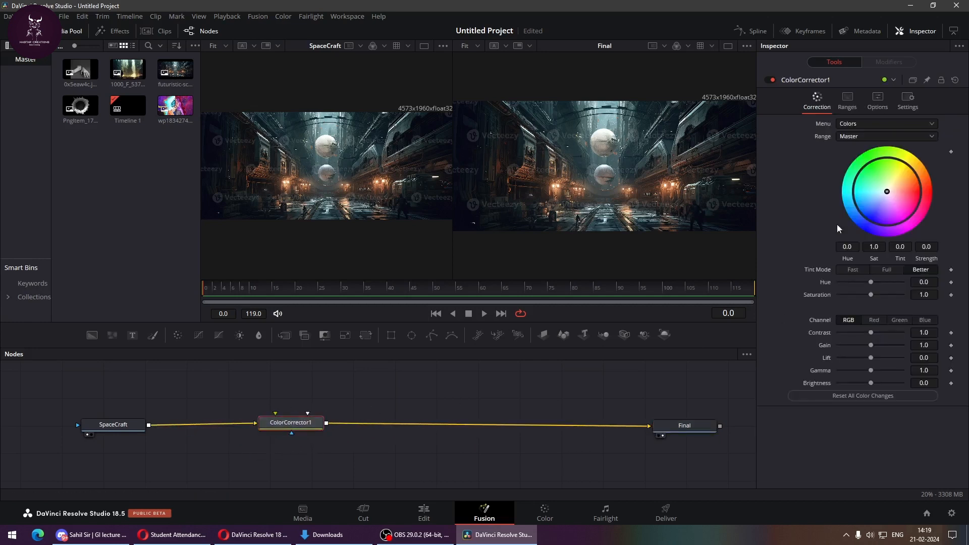
pyautogui.moveTo(888, 193); pyautogui.dragTo(897, 221)
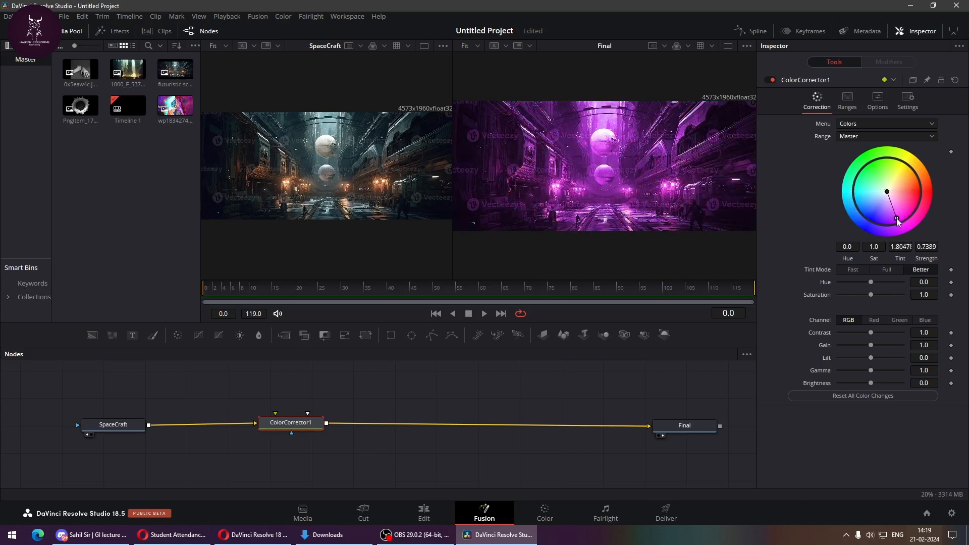
pyautogui.moveTo(294, 424); pyautogui.dragTo(233, 427)
# - Insert a Brightness/Contrast node after the Color Corrector, with gain 0.55, lift -0.16, gamma 1.76, brightness 0.14 and saturation 0.66
pyautogui.click(350, 398)
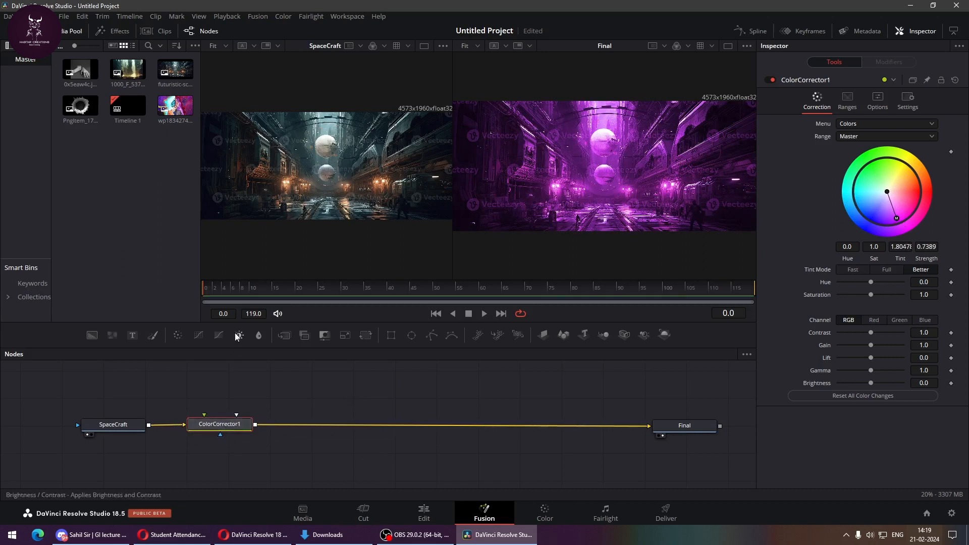
pyautogui.click(305, 371)
pyautogui.click(242, 334)
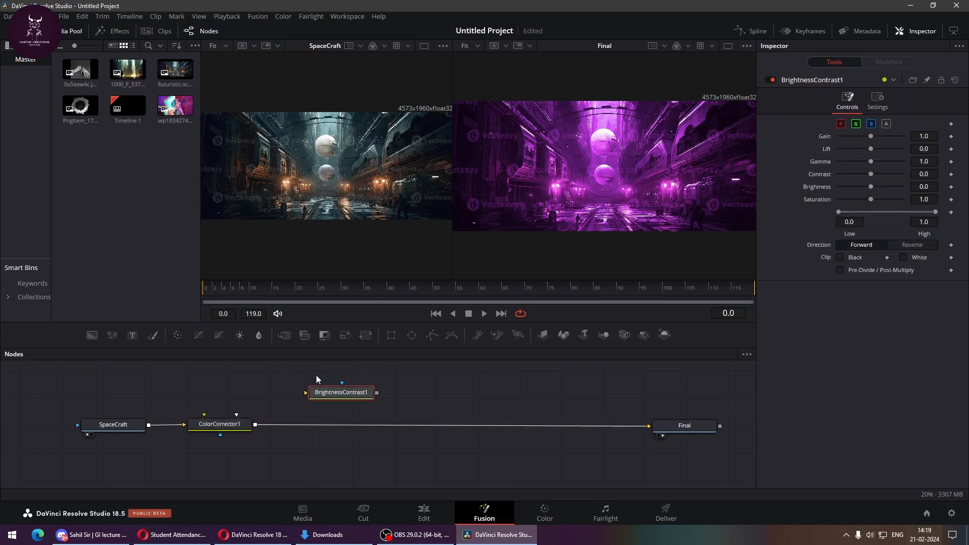
pyautogui.moveTo(344, 392); pyautogui.dragTo(338, 430)
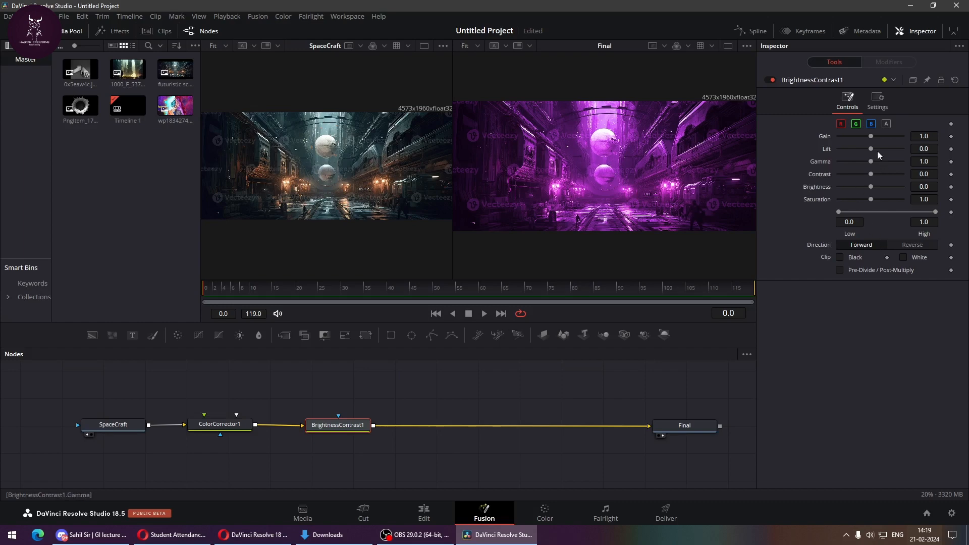
pyautogui.moveTo(874, 135); pyautogui.dragTo(857, 200)
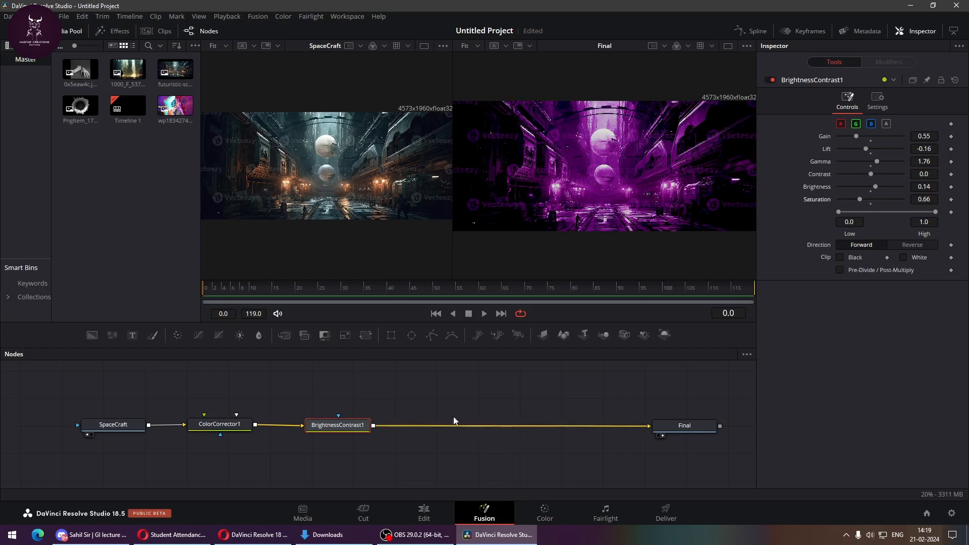
# - Pull the Brightness/Contrast node out of the chain and delete it, and select the Color Corrector
pyautogui.moveTo(349, 430); pyautogui.dragTo(479, 404)
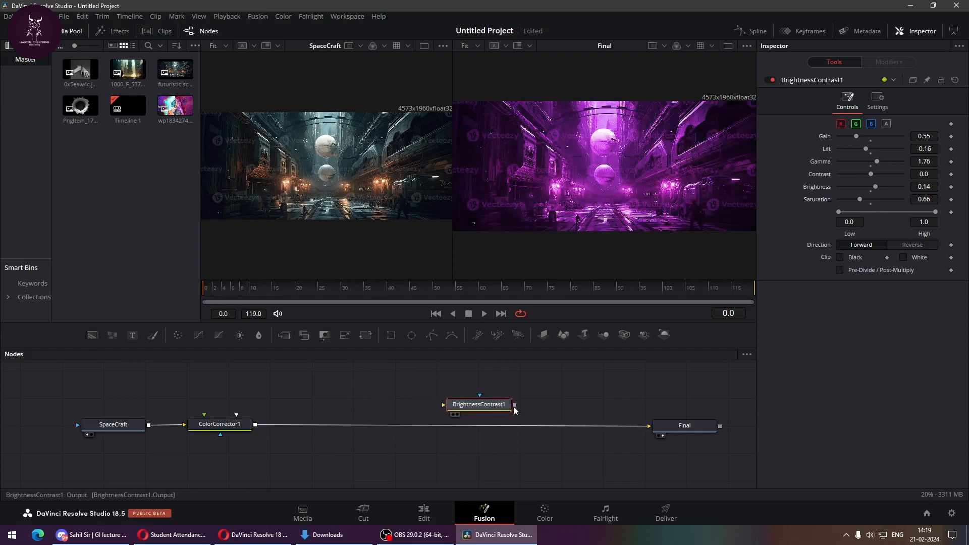
pyautogui.press('Delete')
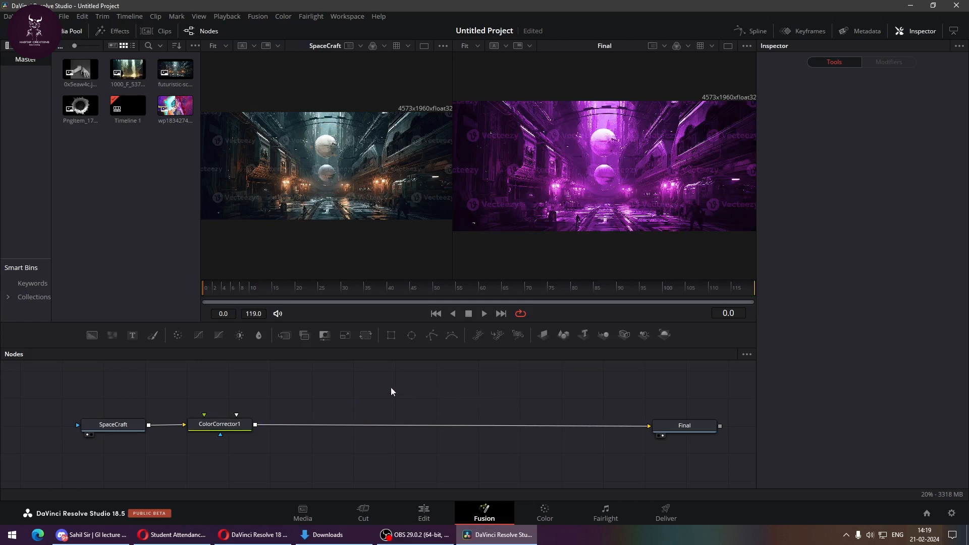
pyautogui.click(230, 423)
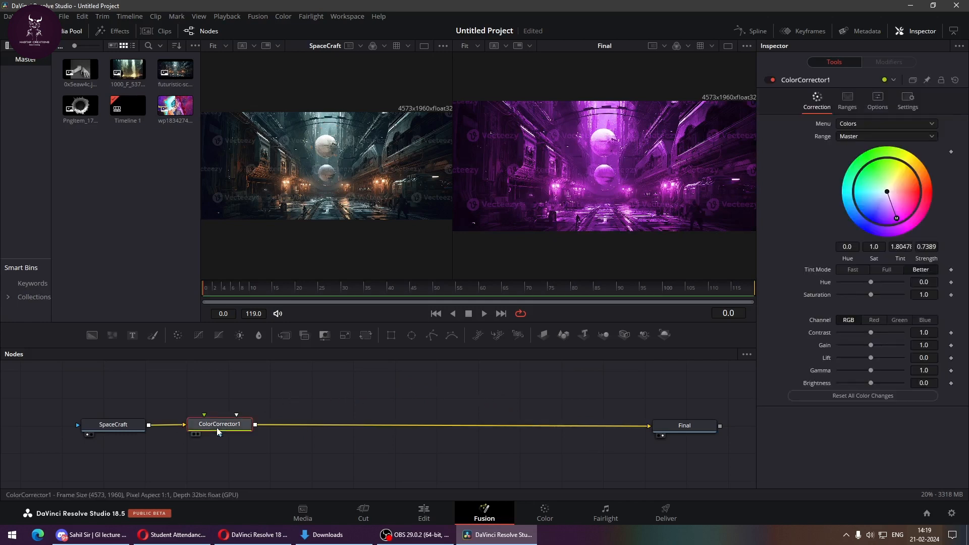